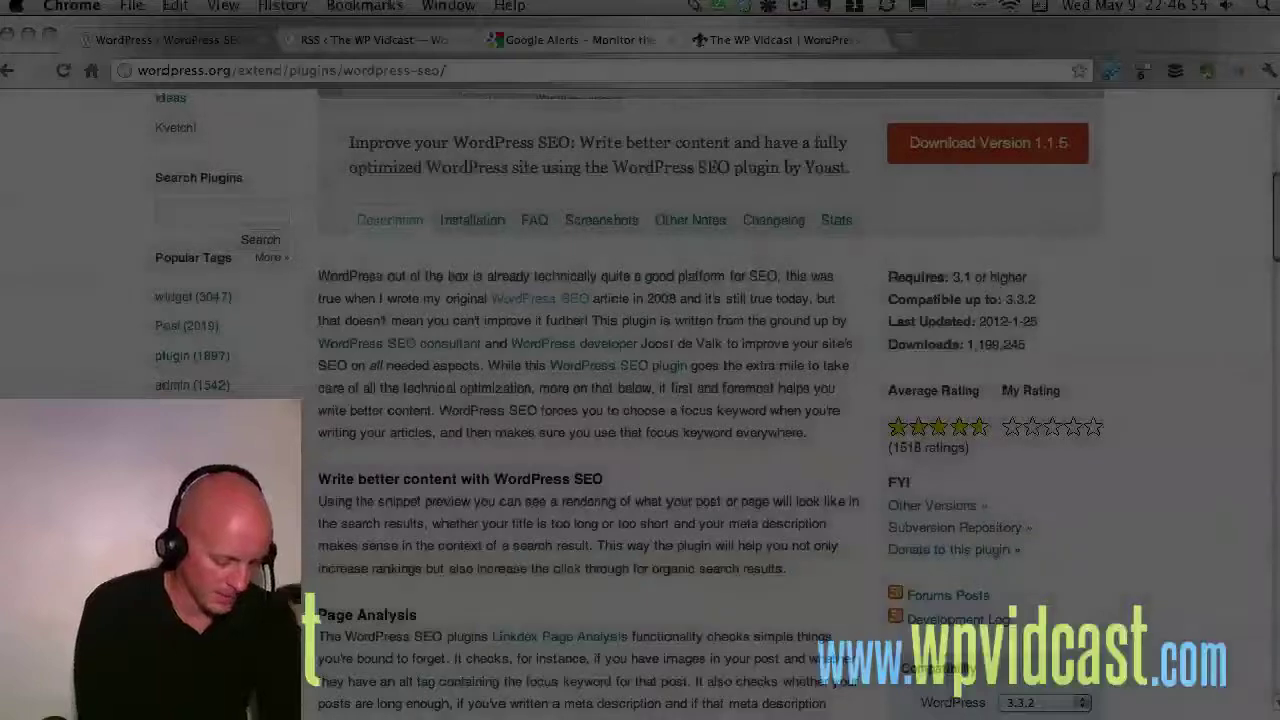
Step: Box the plugin's details and ratings with pen 3, underline the version, last-updated and download lines, and clear the annotations
key("ctrl+3")
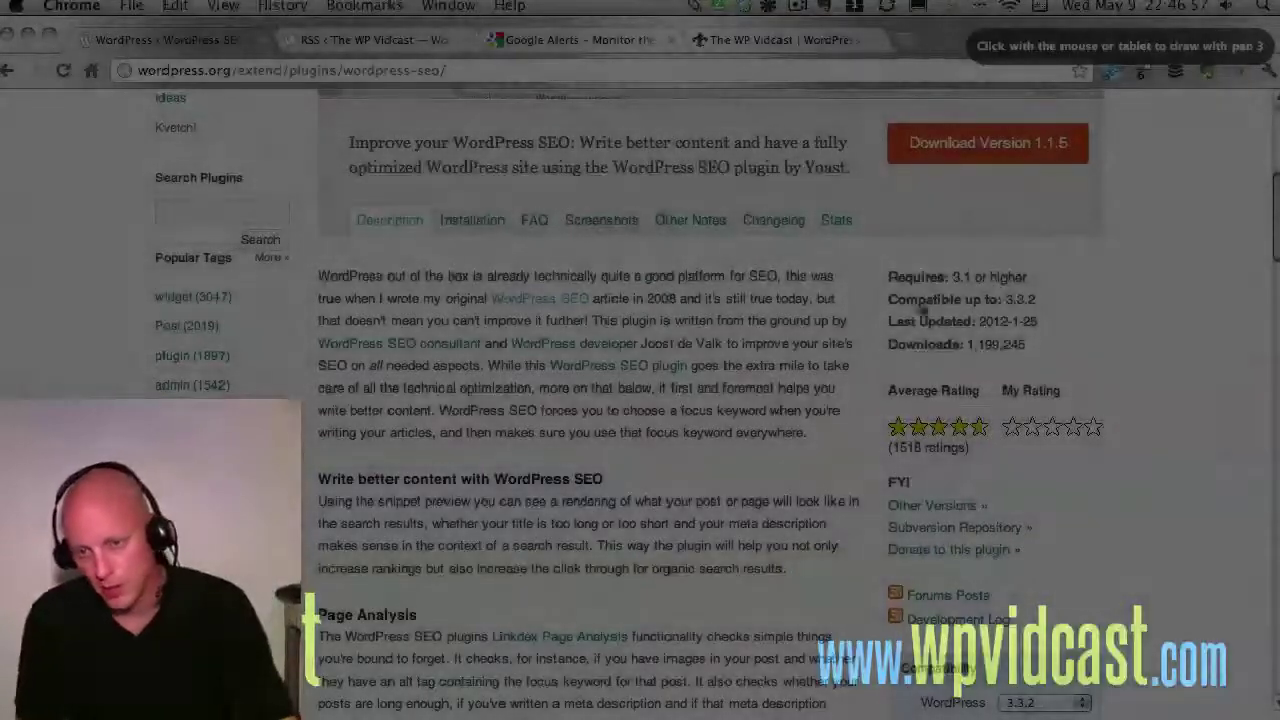
mouse_move(870, 272)
left_mouse_down()
mouse_move(882, 462)
mouse_move(1074, 460)
mouse_move(1126, 380)
mouse_move(1112, 256)
mouse_move(871, 263)
left_mouse_up()
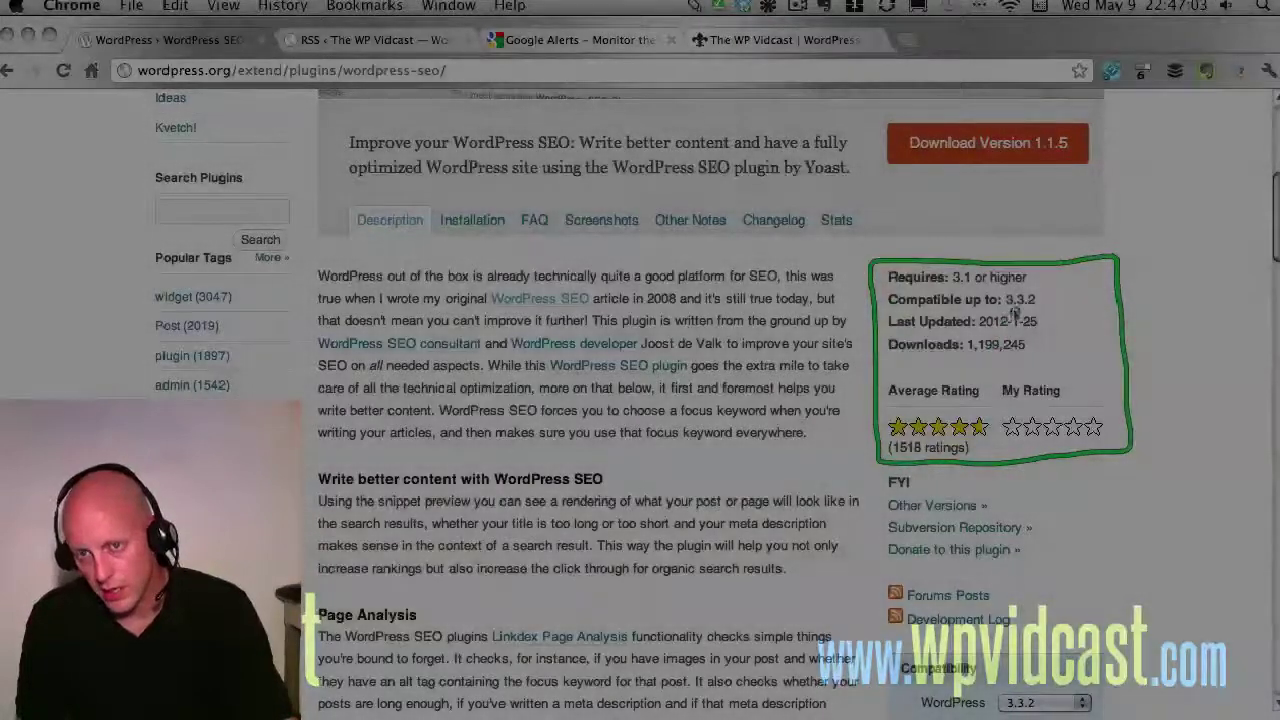
left_click_drag(1005, 310, 1033, 310)
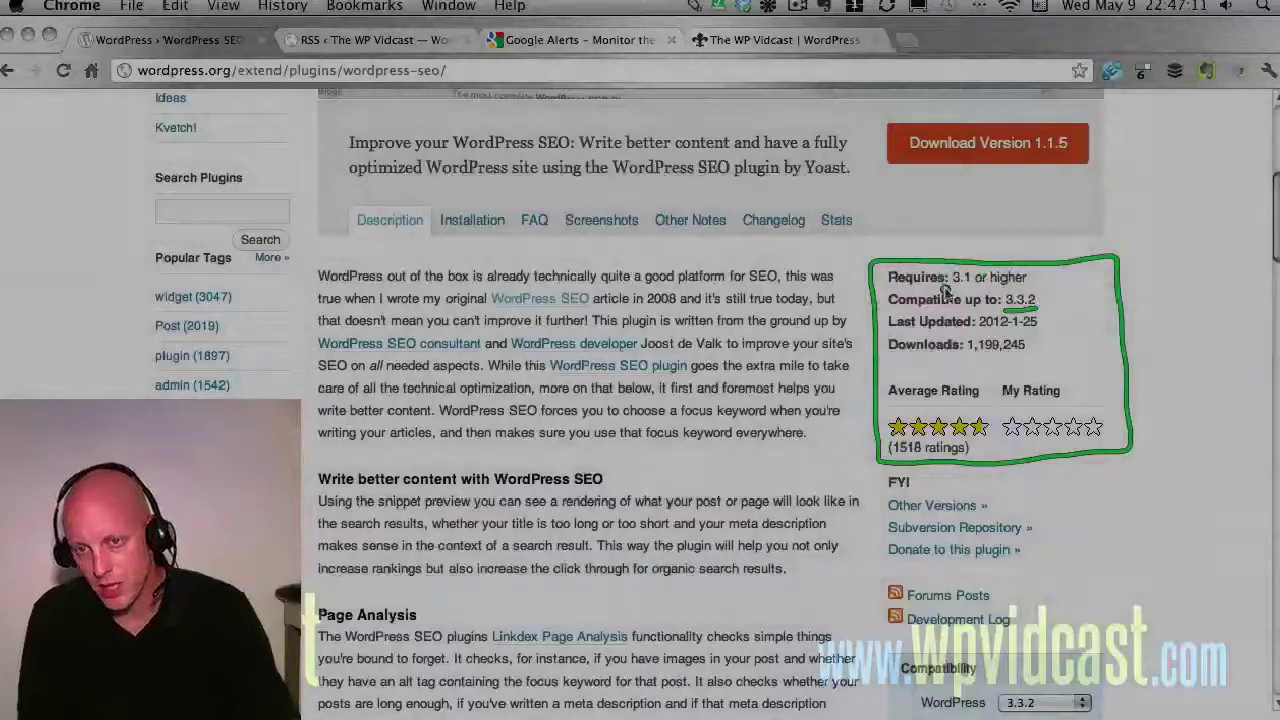
left_click_drag(962, 290, 981, 287)
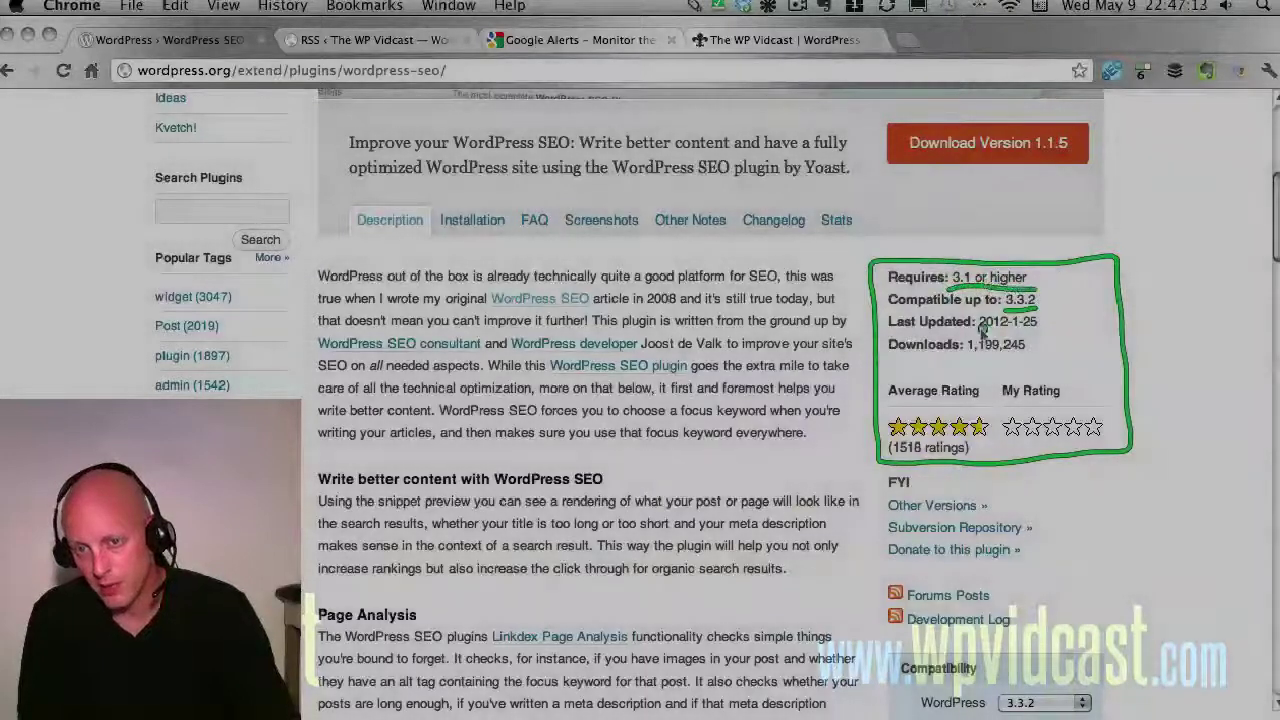
left_click_drag(968, 330, 1047, 330)
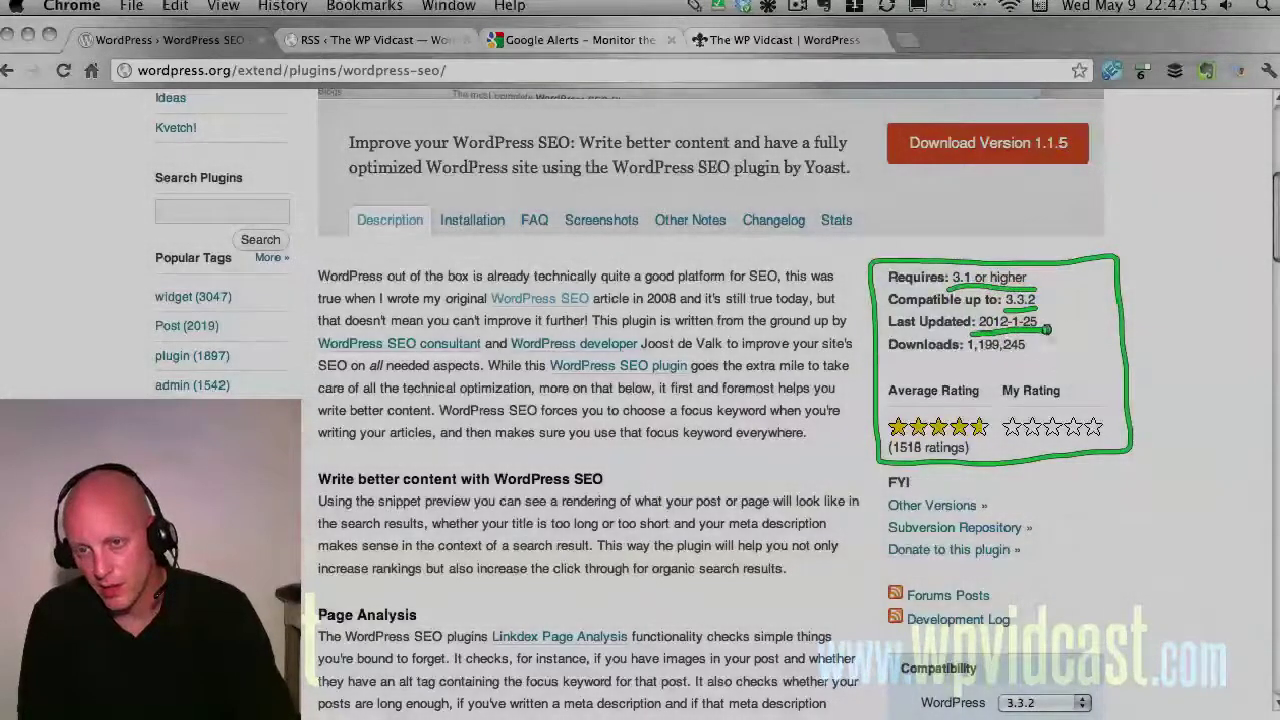
left_click_drag(881, 360, 1046, 356)
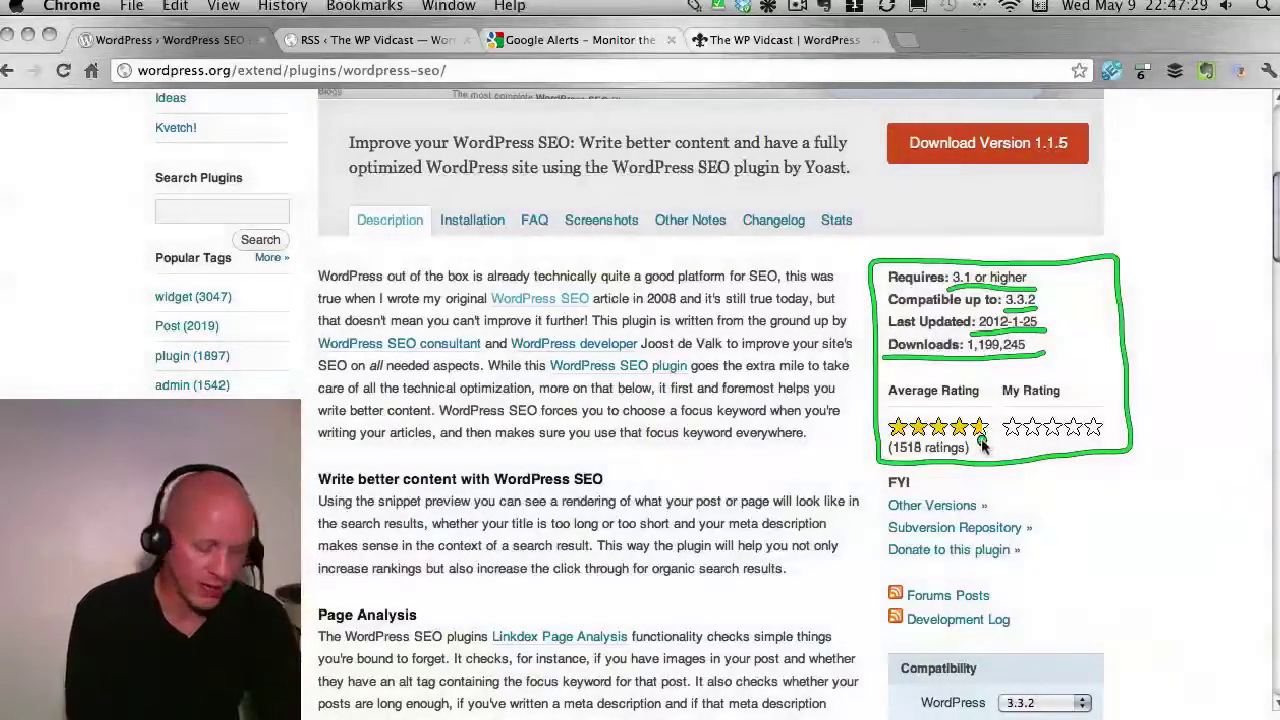
key("Escape")
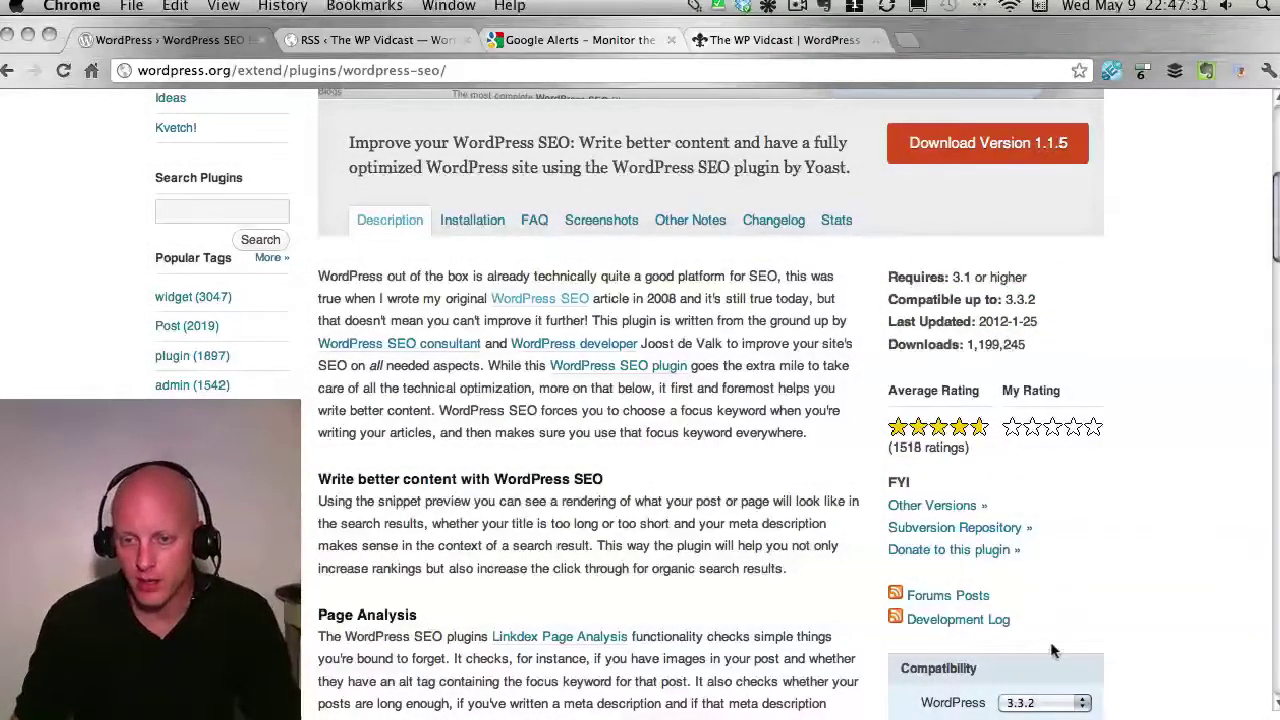
Step: In the Compatibility box, mark the works count with a star, circle WordPress 3.3.2 and plugin 1.1.5, and clear the marks
scroll(1012, 558, "down", 3)
scroll(1012, 558, "down", 3)
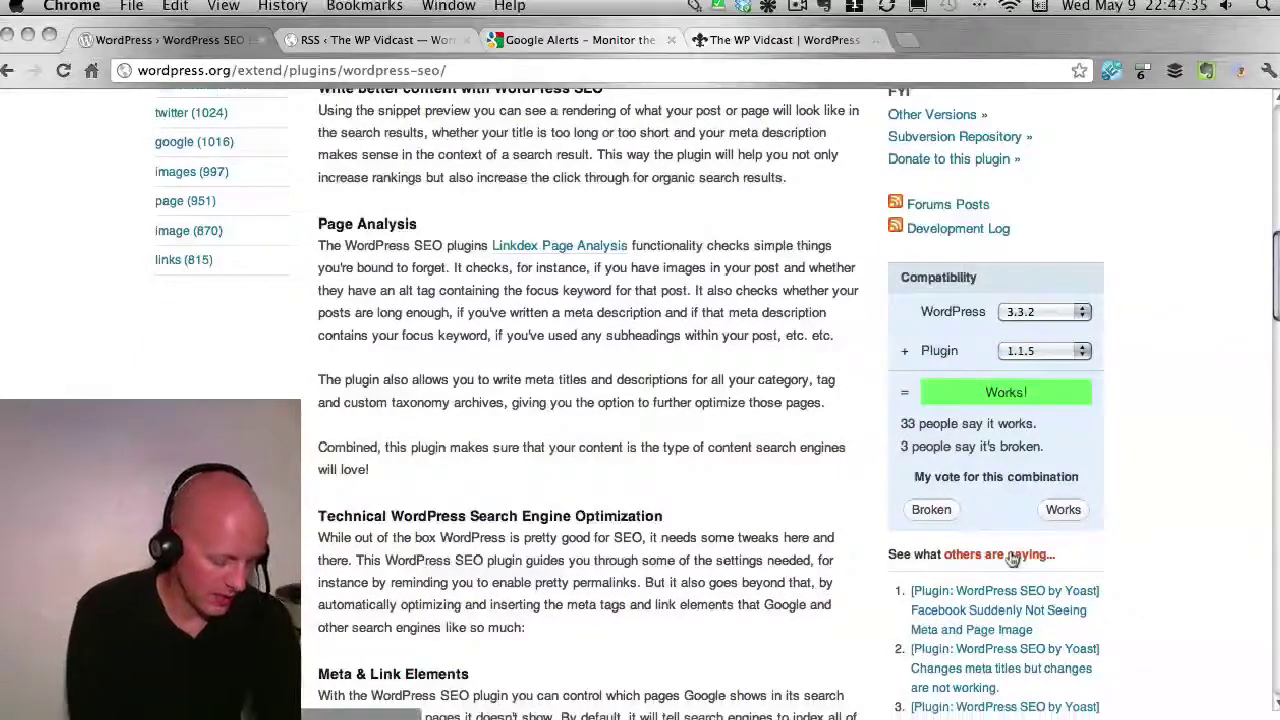
key("ctrl+3")
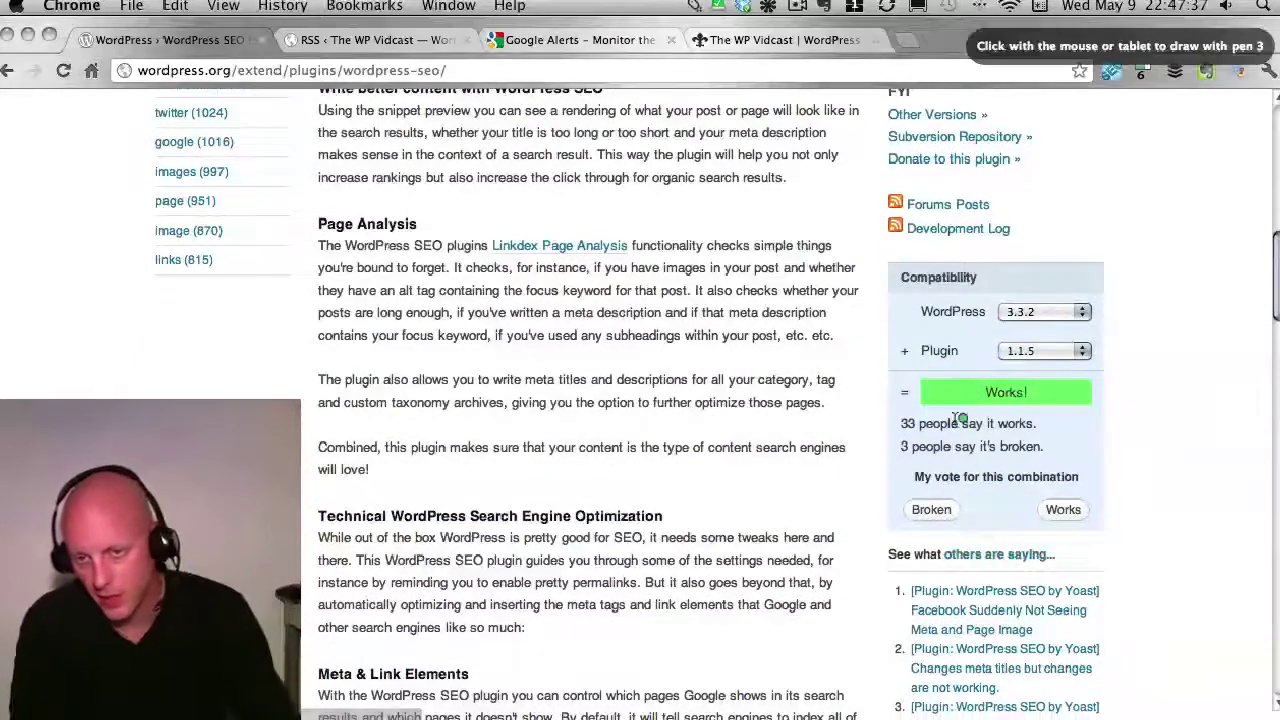
left_click_drag(884, 433, 886, 428)
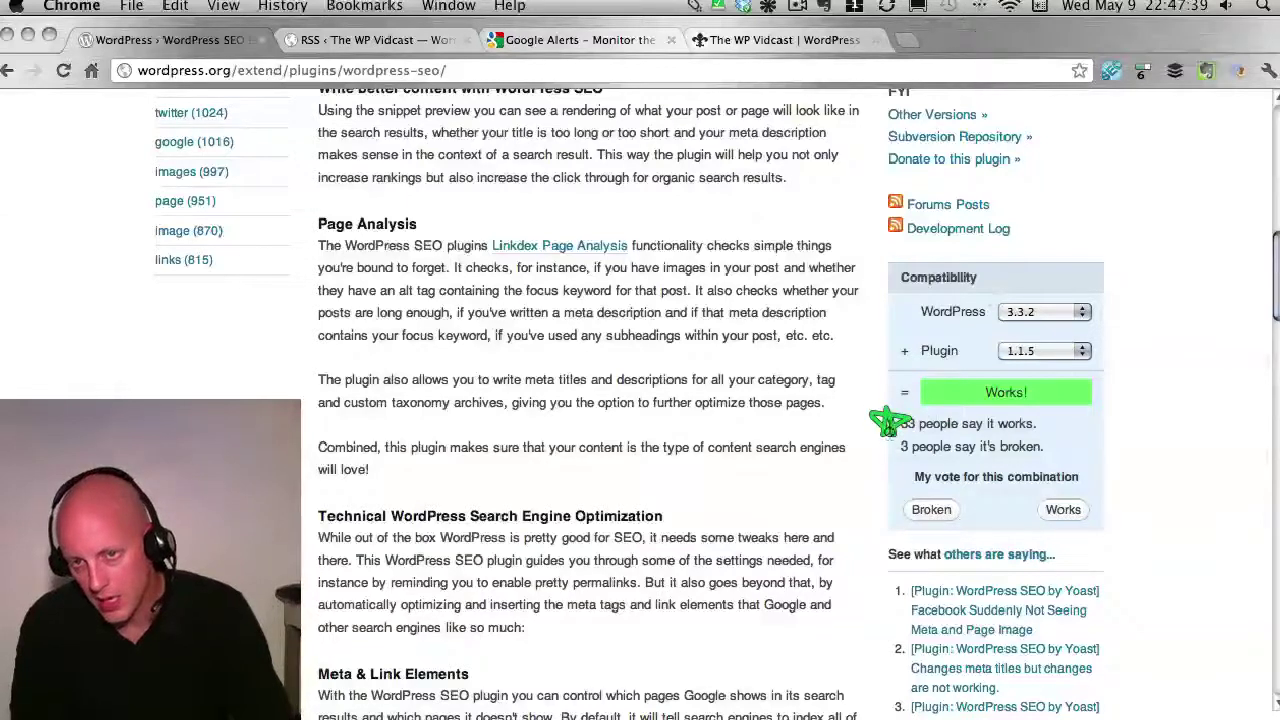
mouse_move(1025, 337)
left_mouse_down()
mouse_move(1045, 290)
mouse_move(1008, 282)
mouse_move(995, 318)
mouse_move(1046, 322)
mouse_move(1016, 340)
left_mouse_up()
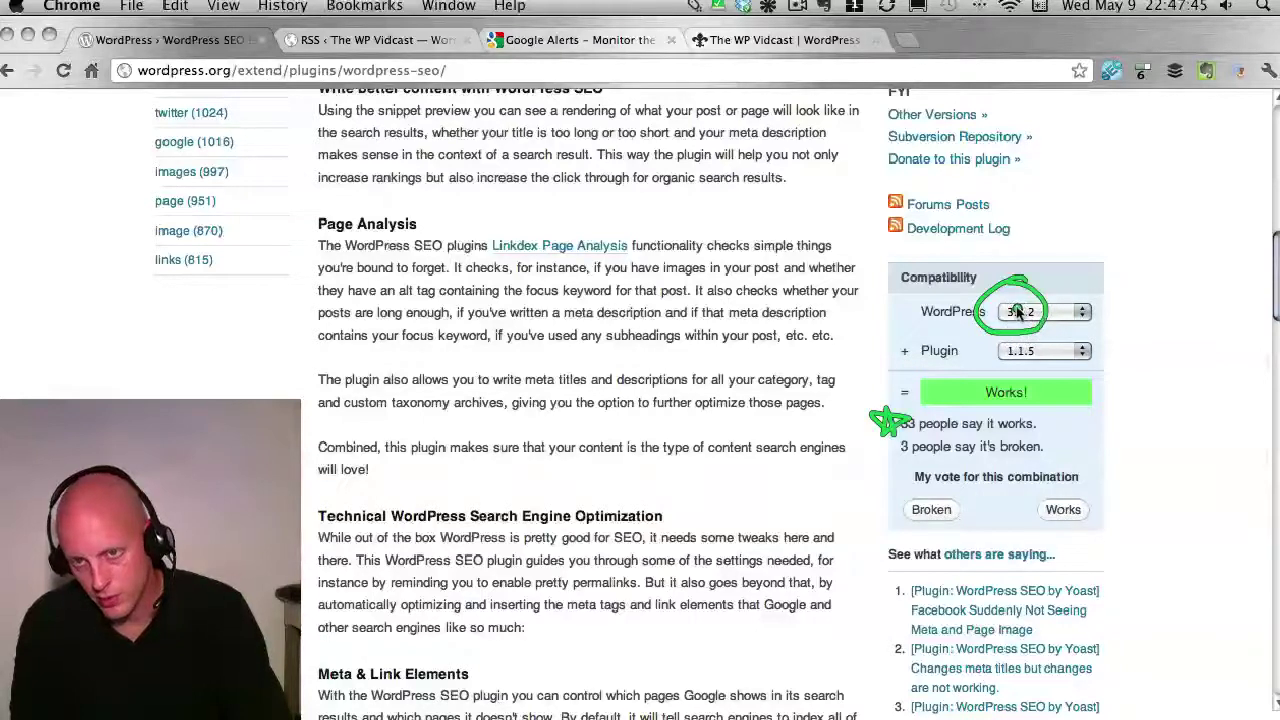
mouse_move(1003, 343)
left_mouse_down()
mouse_move(1015, 369)
mouse_move(1003, 347)
left_mouse_up()
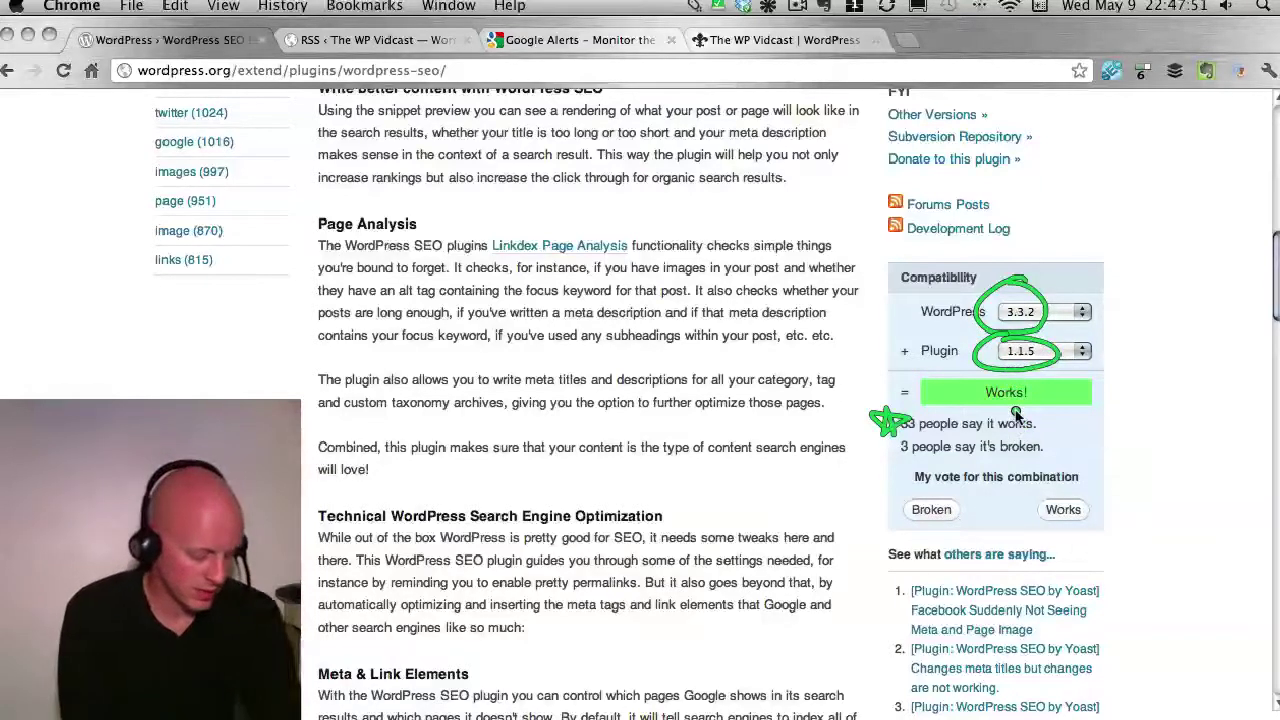
key("Escape")
Step: Vote Works for the WordPress 3.3.2 and plugin 1.1.5 combination and return to the Compatibility box
left_click(1063, 511)
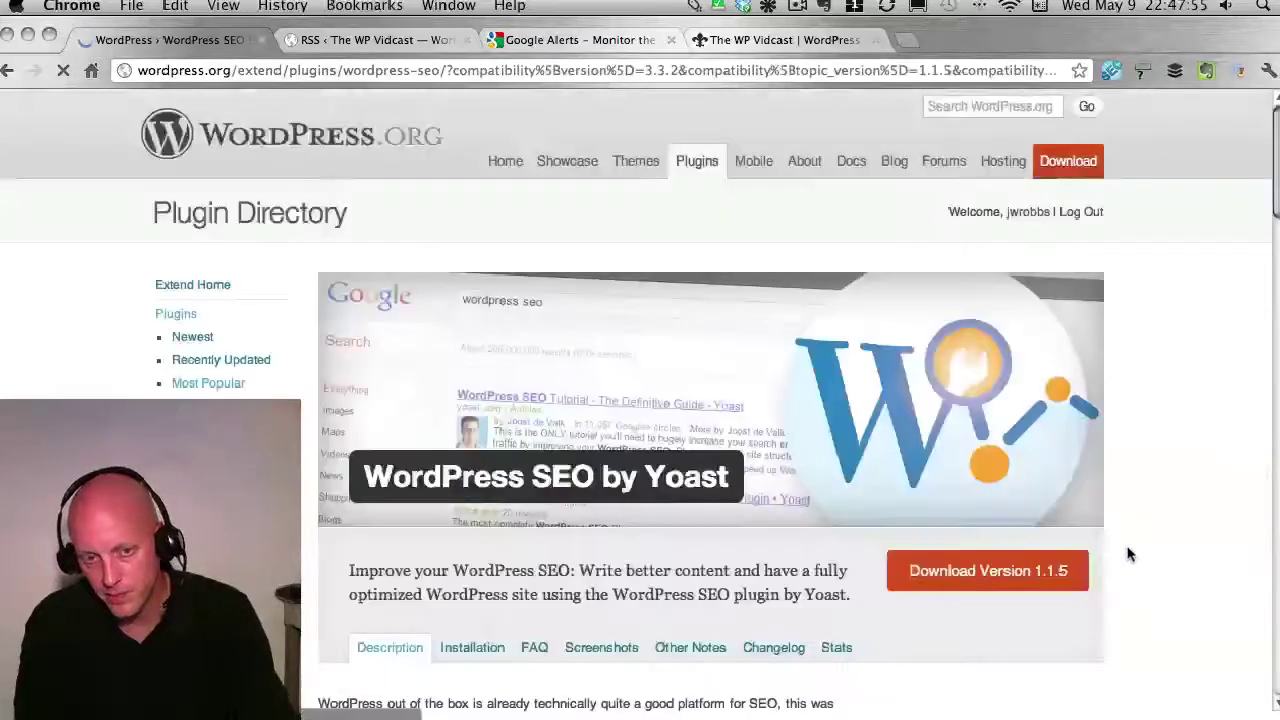
scroll(1145, 320, "down", 4)
scroll(1145, 320, "down", 10)
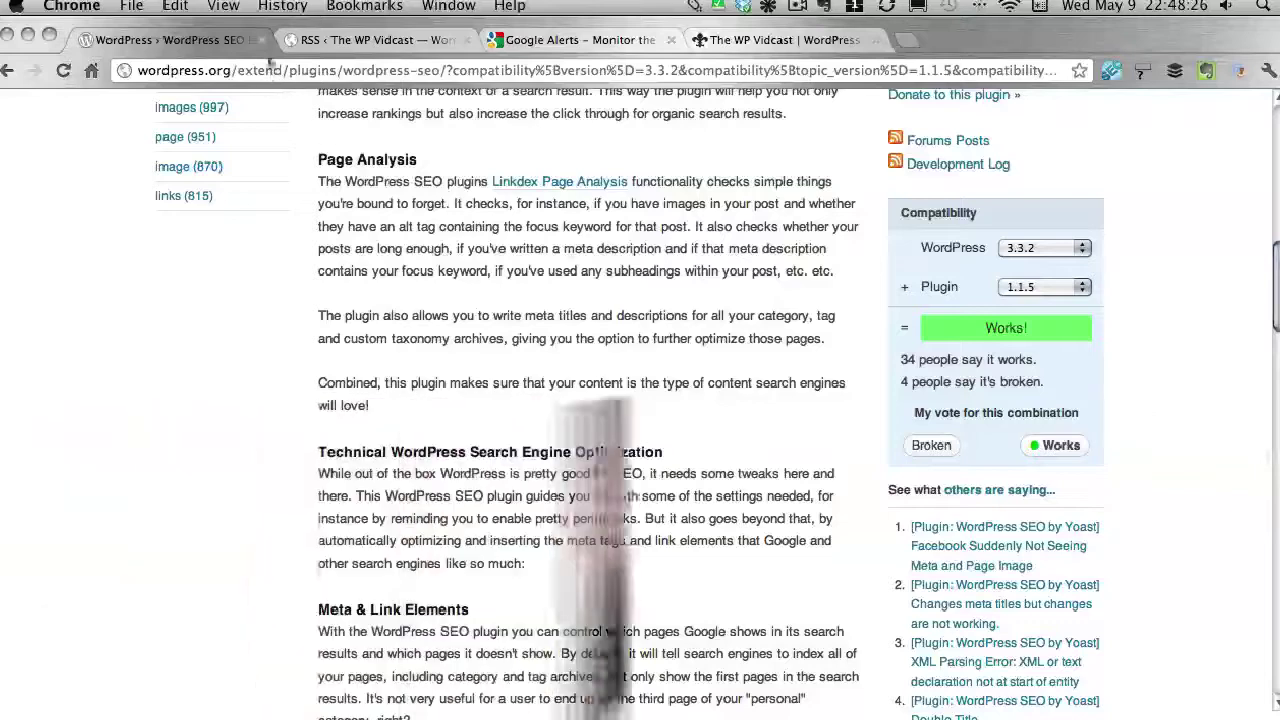
Step: Close the plugin directory page and review the SEO plugin's general settings page down to Webmaster Tools
left_click(259, 40)
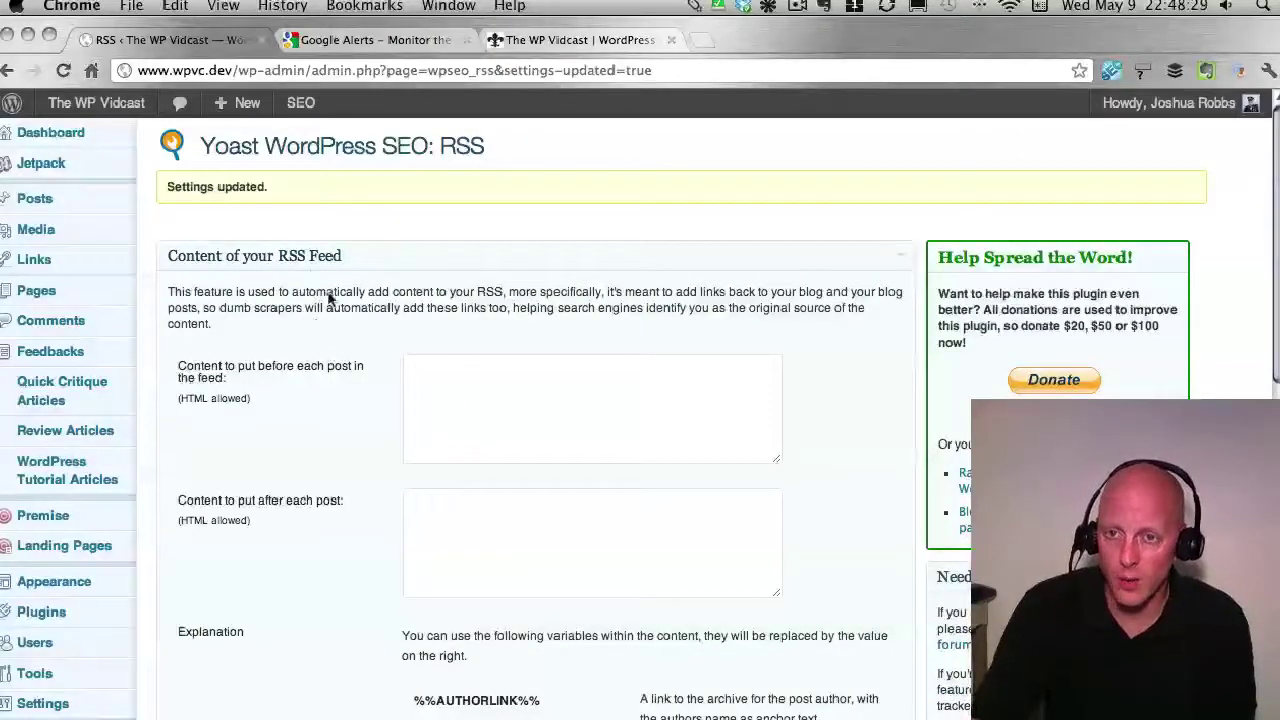
scroll(311, 443, "down", 10)
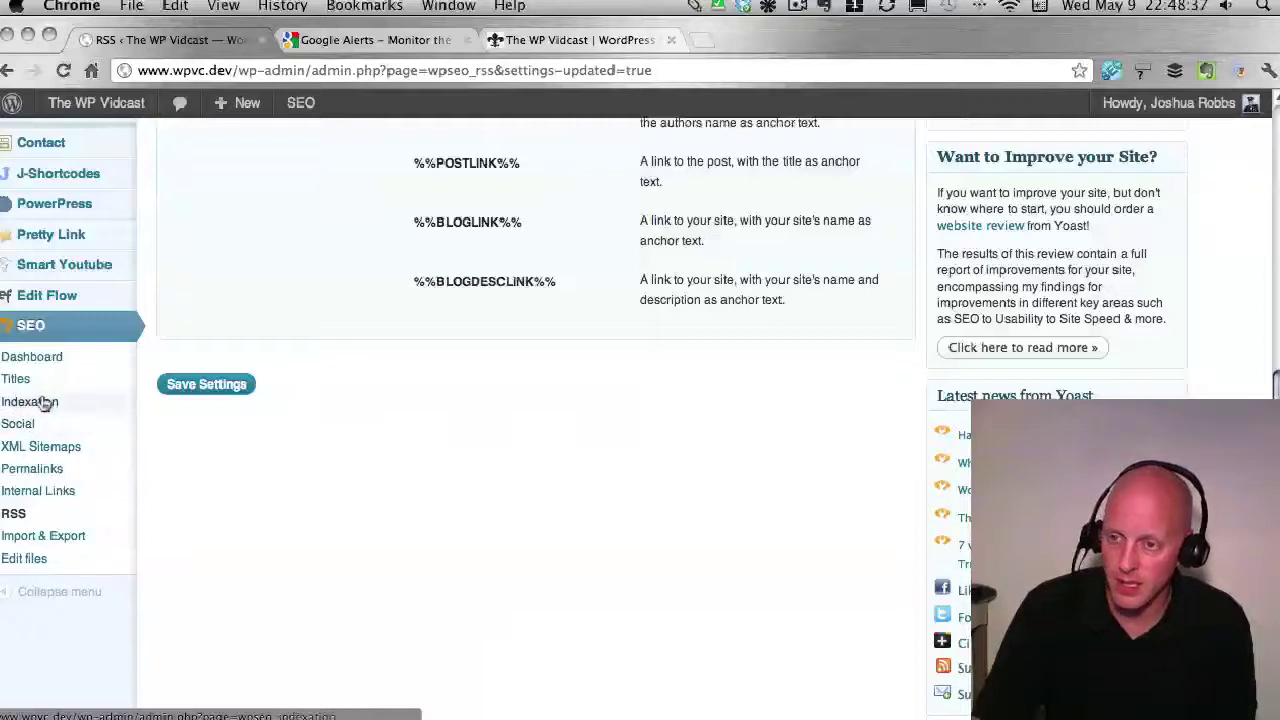
left_click(25, 361)
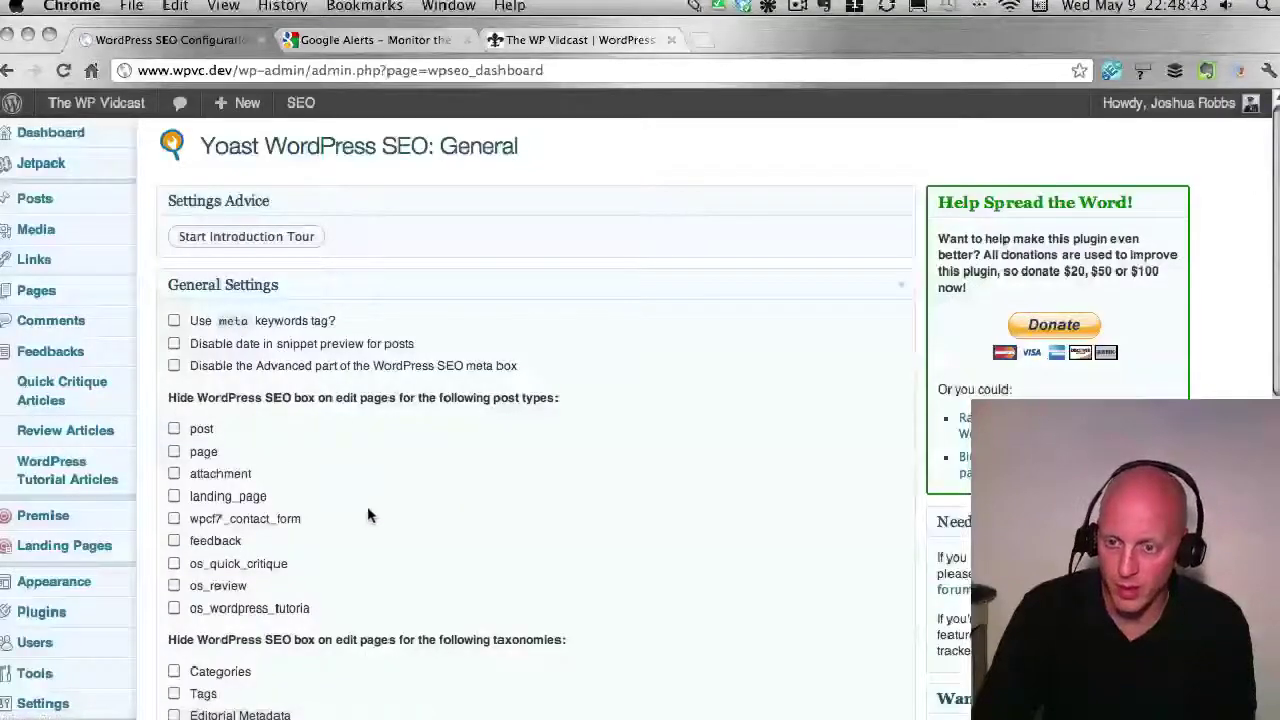
scroll(357, 430, "down", 5)
scroll(364, 348, "up", 5)
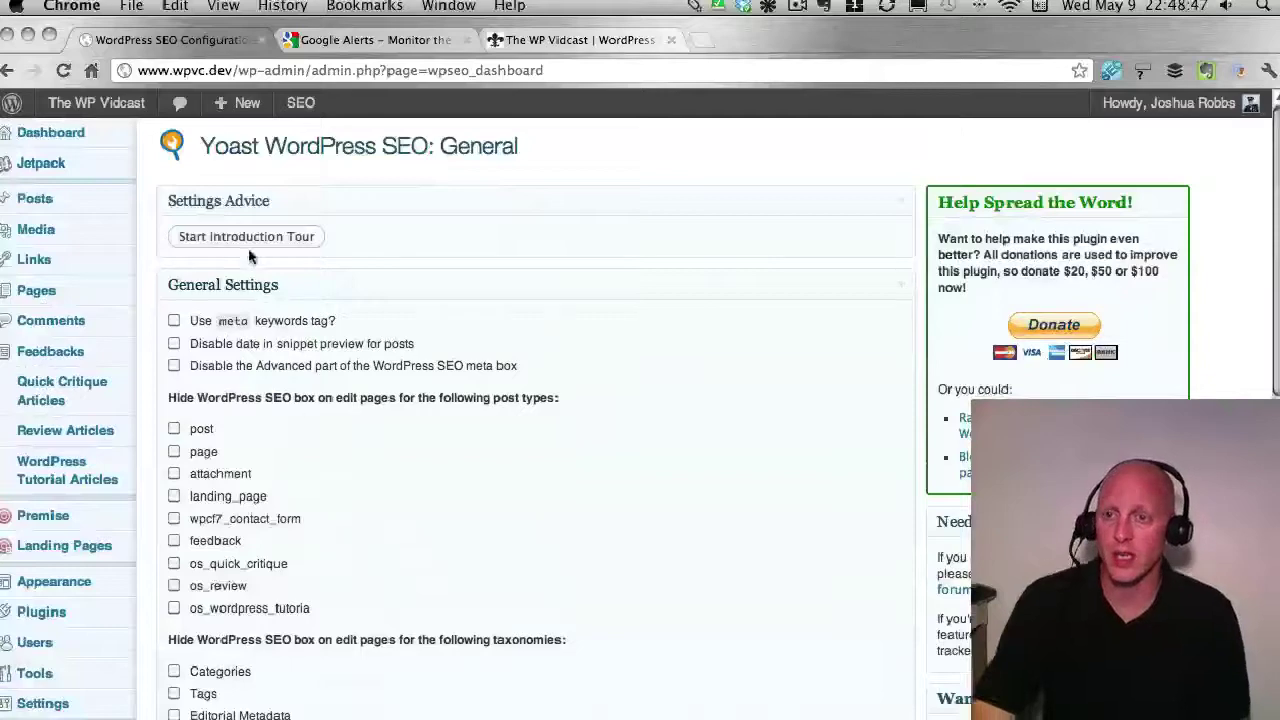
scroll(335, 523, "down", 6)
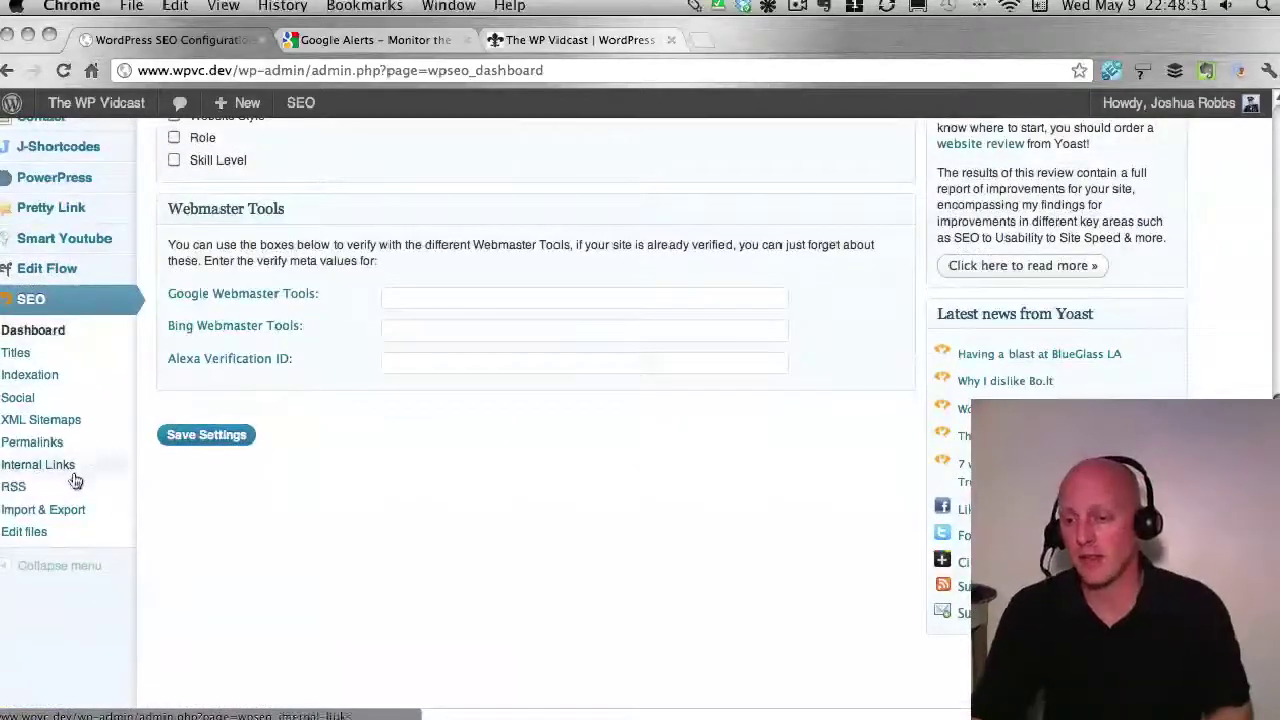
Step: Open the SEO plugin's RSS settings and temporarily highlight the before-post and after-post content labels and their HTML notes with pen 3
left_click(12, 490)
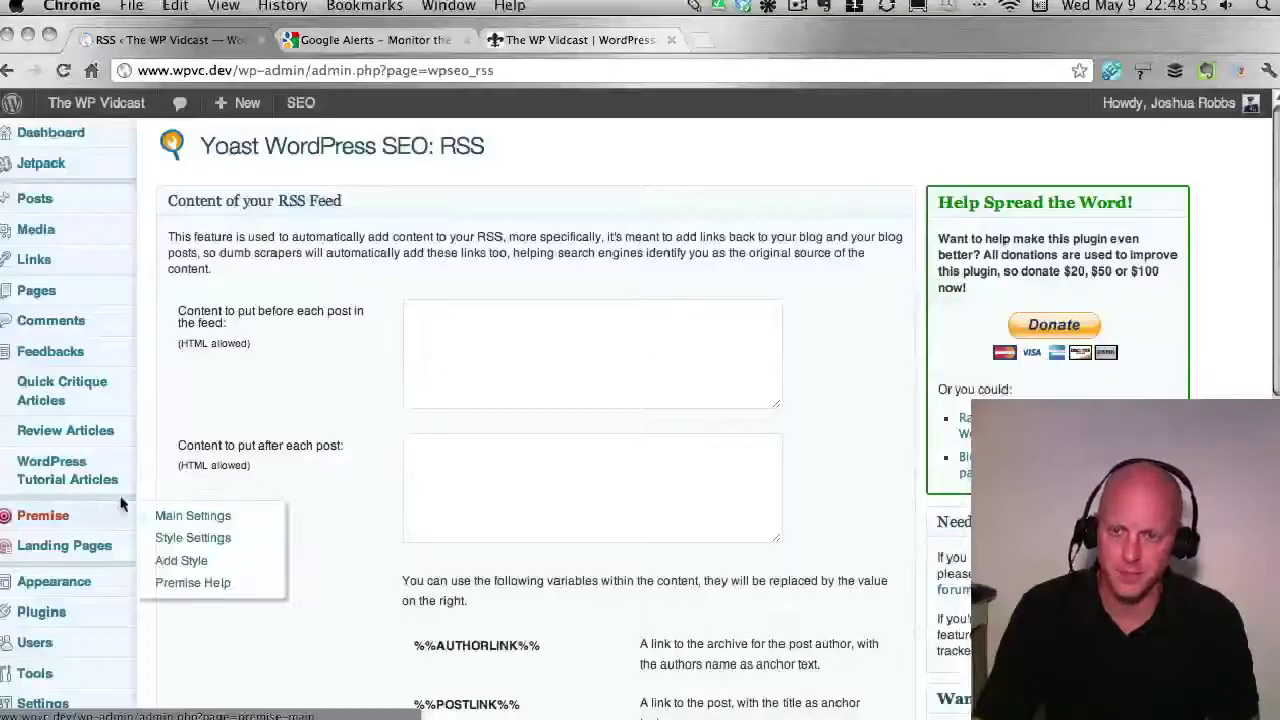
scroll(280, 370, "down", 5)
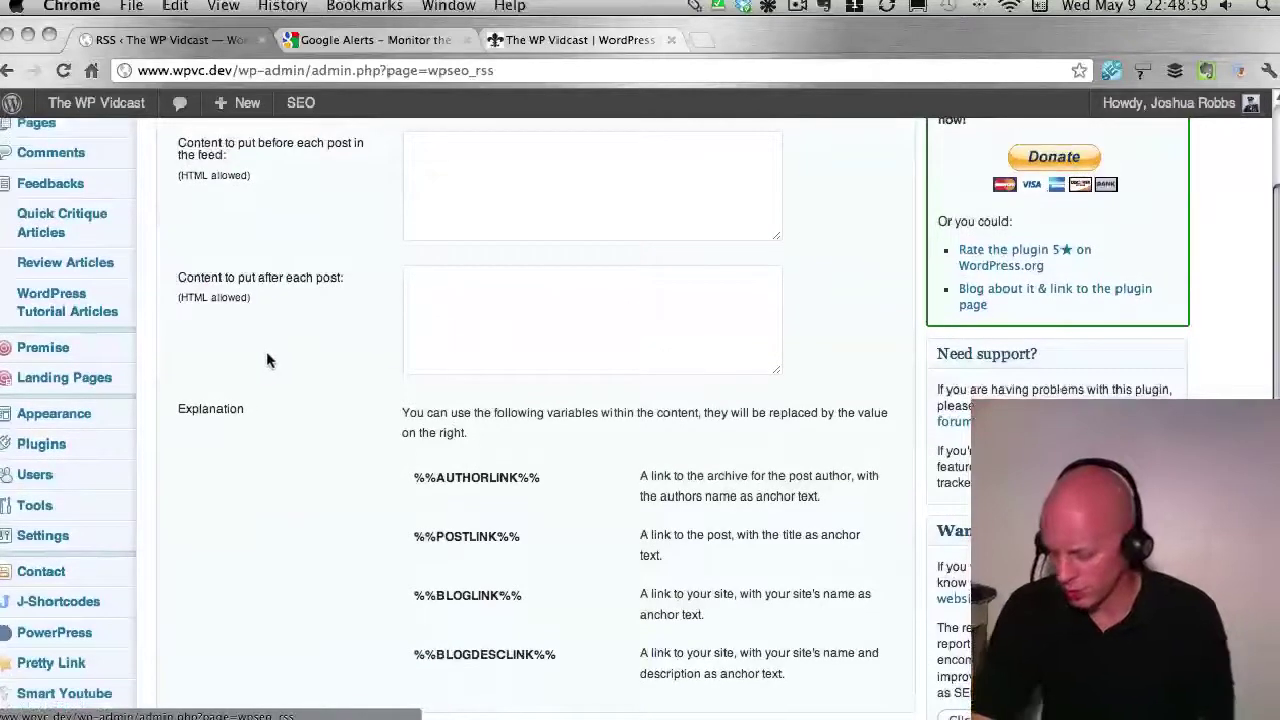
key("ctrl+grave")
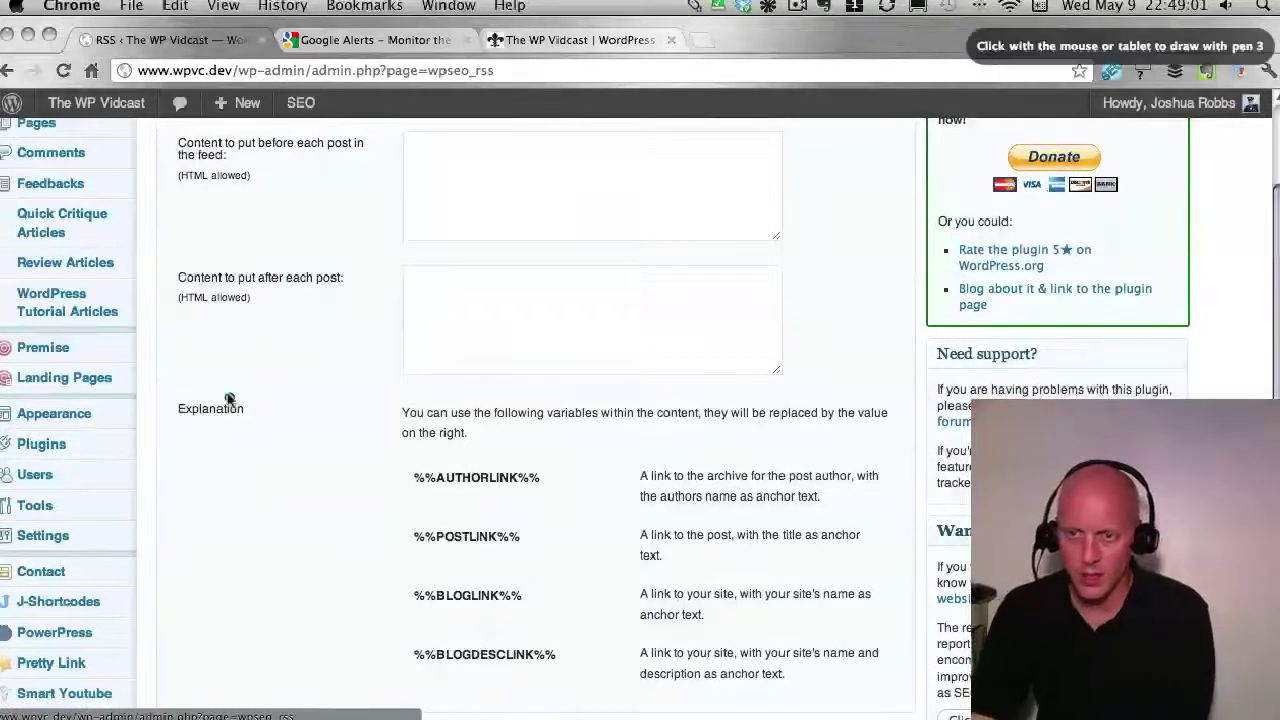
left_click_drag(240, 157, 353, 155)
mouse_move(254, 292)
left_mouse_down()
mouse_move(347, 293)
mouse_move(307, 235)
mouse_move(160, 318)
mouse_move(355, 288)
mouse_move(310, 248)
left_mouse_up()
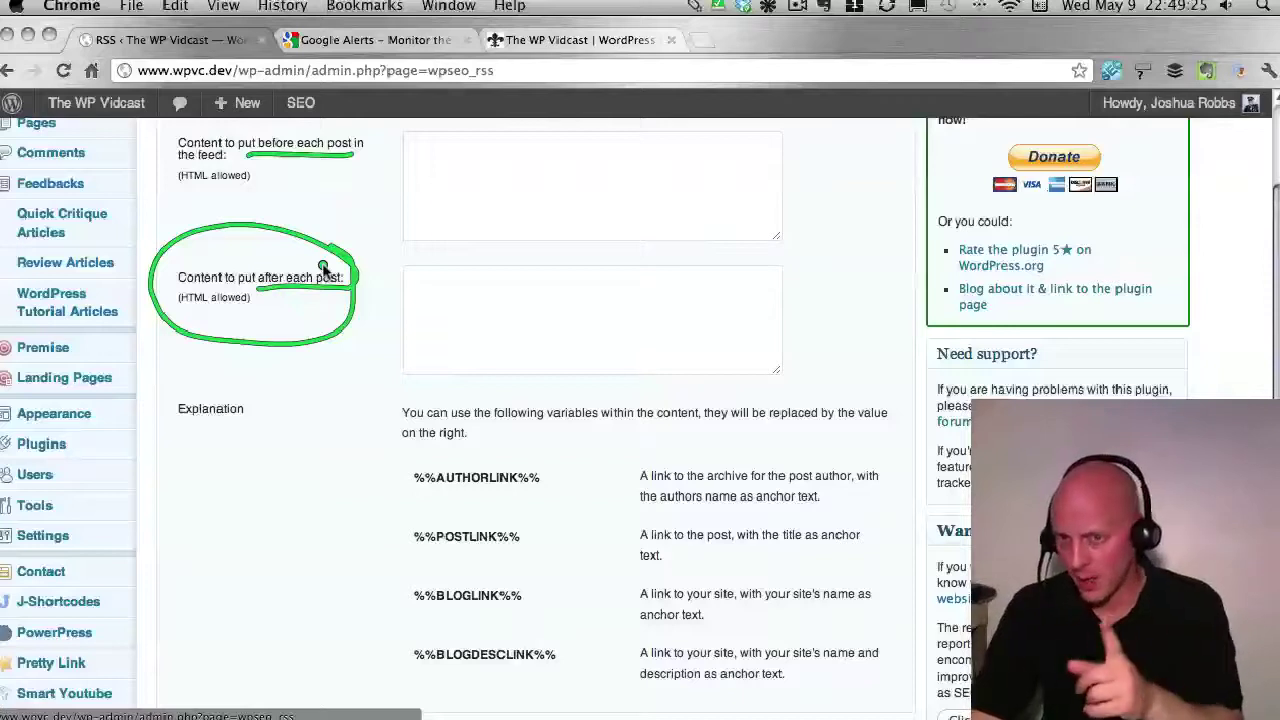
left_click_drag(174, 197, 240, 197)
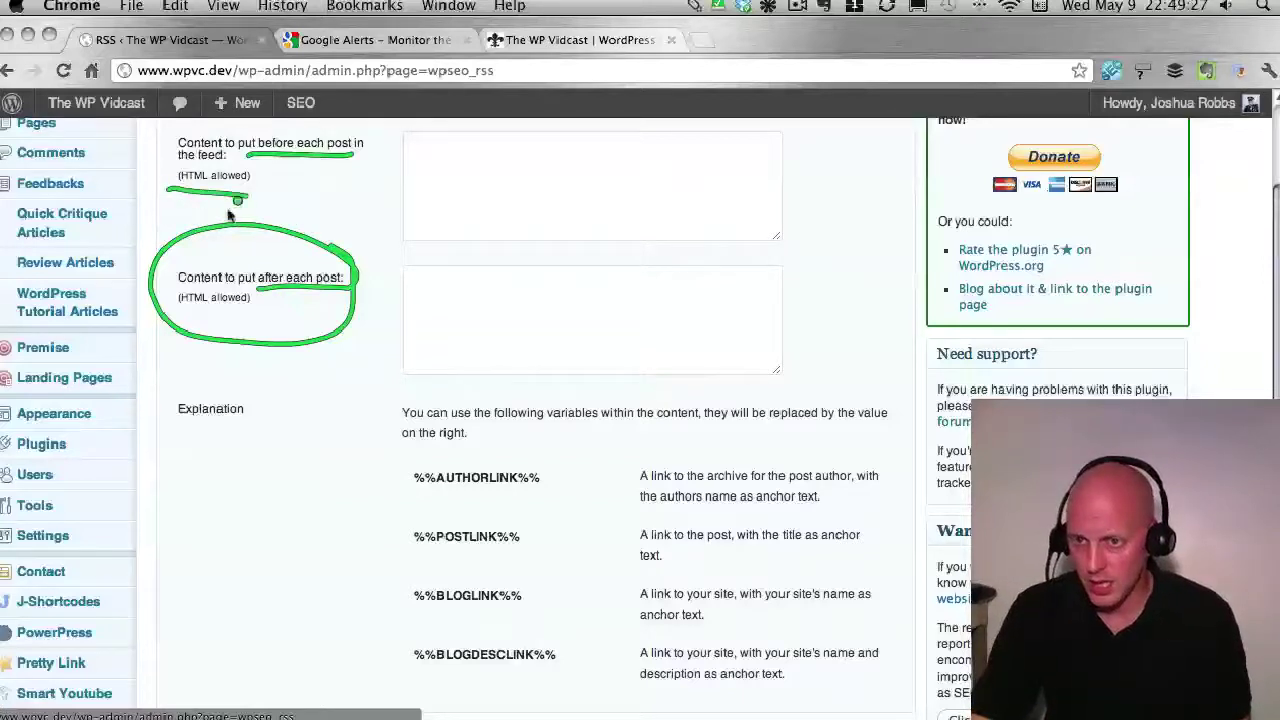
left_click_drag(168, 314, 286, 320)
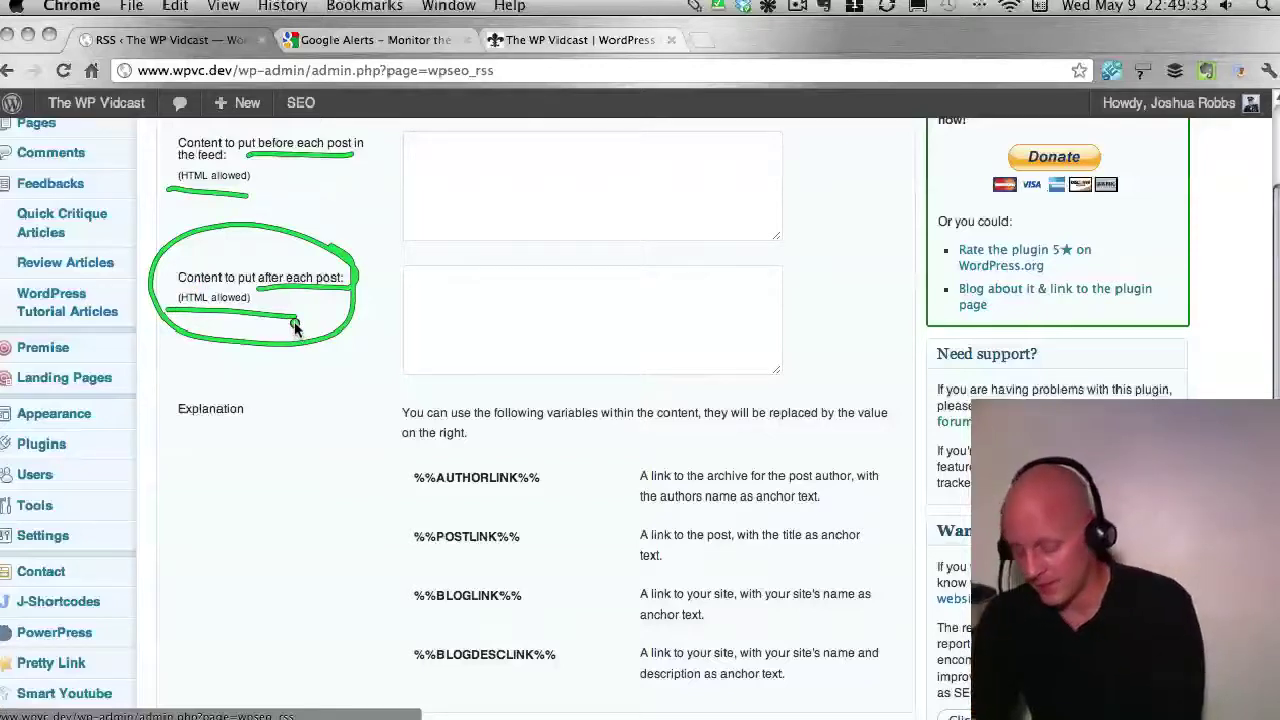
key("Escape")
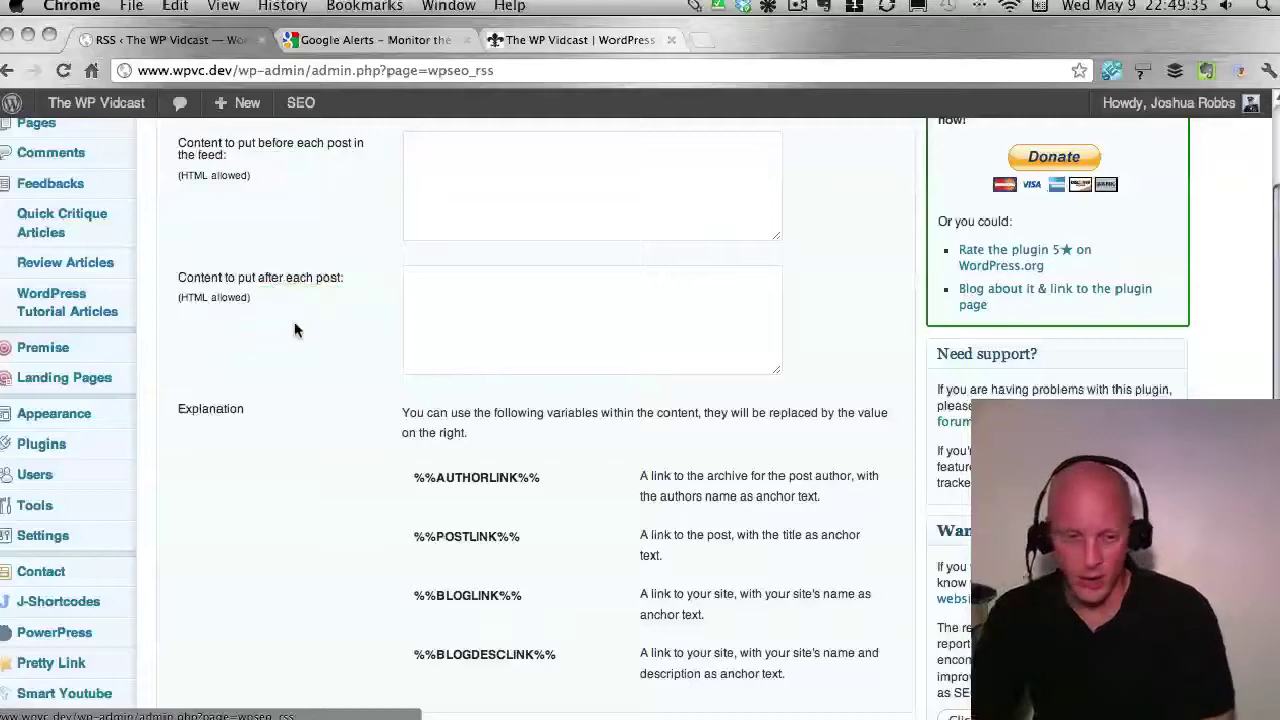
Step: Box the RSS variables with pen 3, and with pen 4 underline %%POSTLINK%% and %%BLOGLINK%% and cross out %%AUTHORLINK%%
scroll(640, 400, "down", 2)
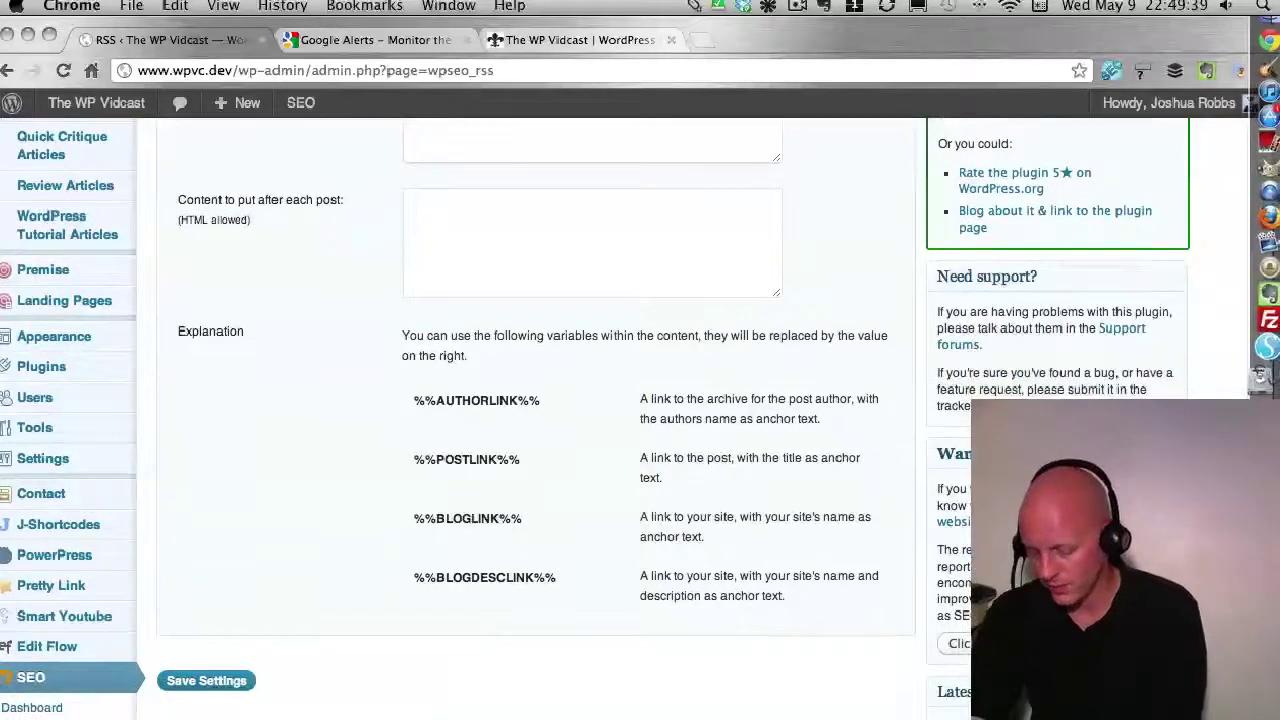
key("3")
mouse_move(376, 380)
left_mouse_down()
mouse_move(383, 508)
mouse_move(566, 610)
mouse_move(588, 368)
mouse_move(368, 372)
left_mouse_up()
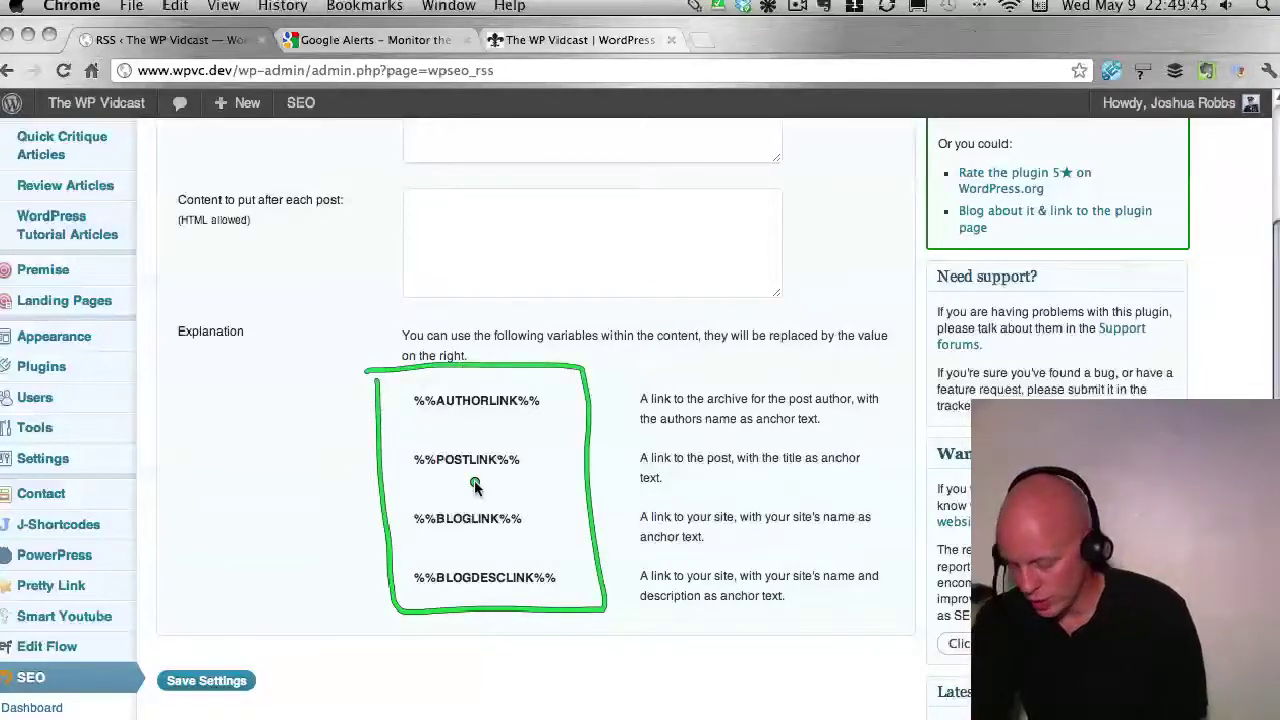
key("4")
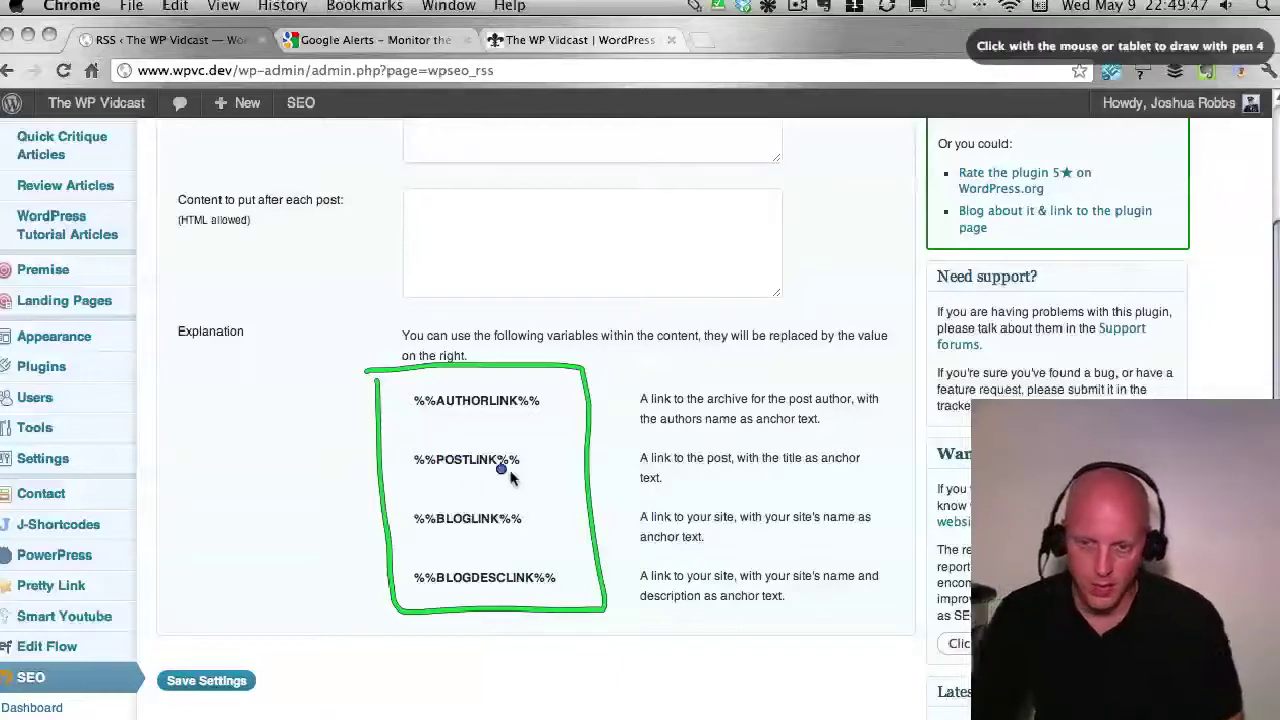
left_click_drag(520, 471, 414, 468)
left_click_drag(524, 534, 425, 538)
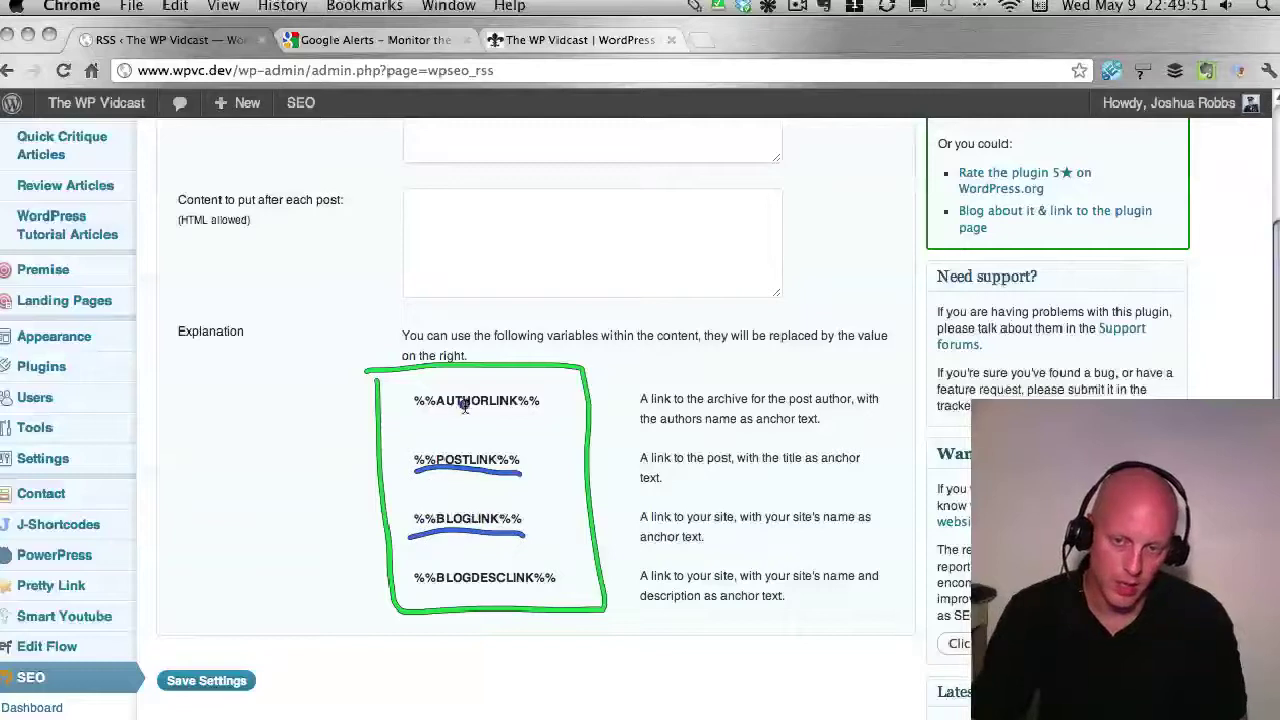
mouse_move(453, 393)
left_mouse_down()
mouse_move(502, 432)
mouse_move(455, 445)
left_mouse_up()
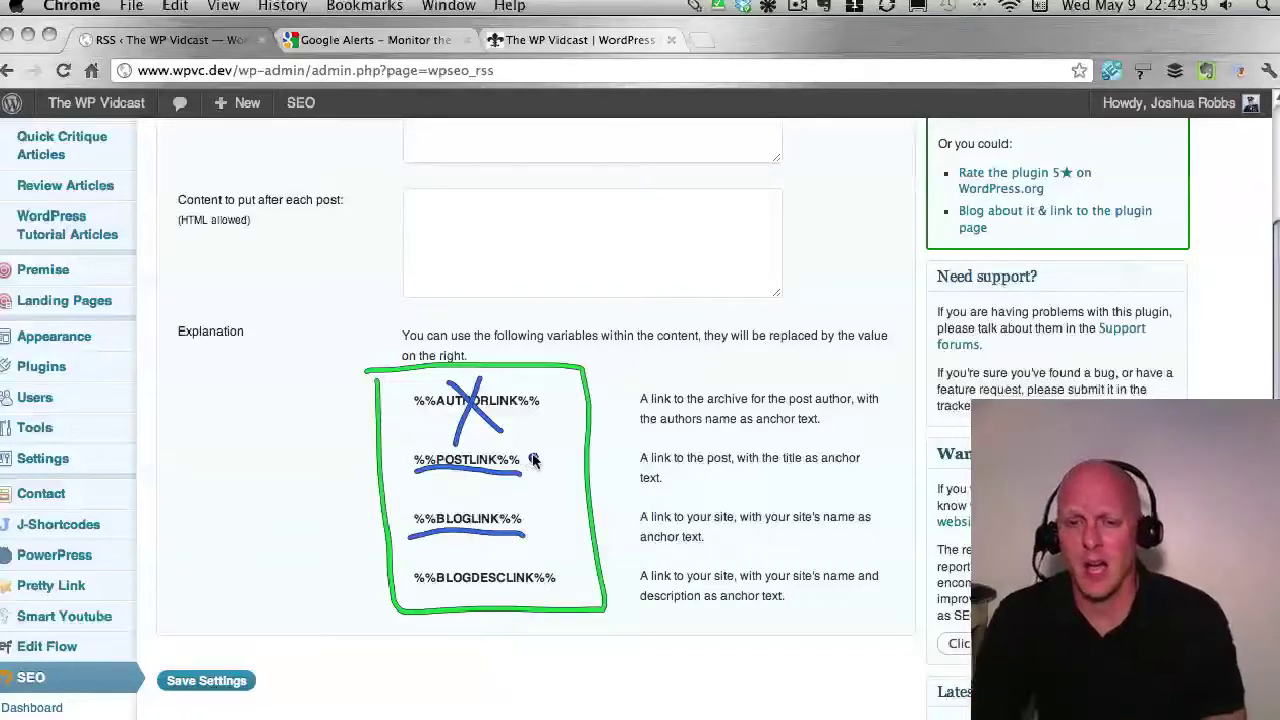
Step: Circle %%POSTLINK%% and %%BLOGLINK%% with arrows pointing at both, and circle the %%BLOGLINK%% description
mouse_move(474, 432)
left_mouse_down()
mouse_move(458, 438)
mouse_move(445, 490)
mouse_move(542, 452)
mouse_move(452, 440)
left_mouse_up()
mouse_move(456, 490)
left_mouse_down()
mouse_move(398, 518)
mouse_move(571, 534)
mouse_move(465, 498)
left_mouse_up()
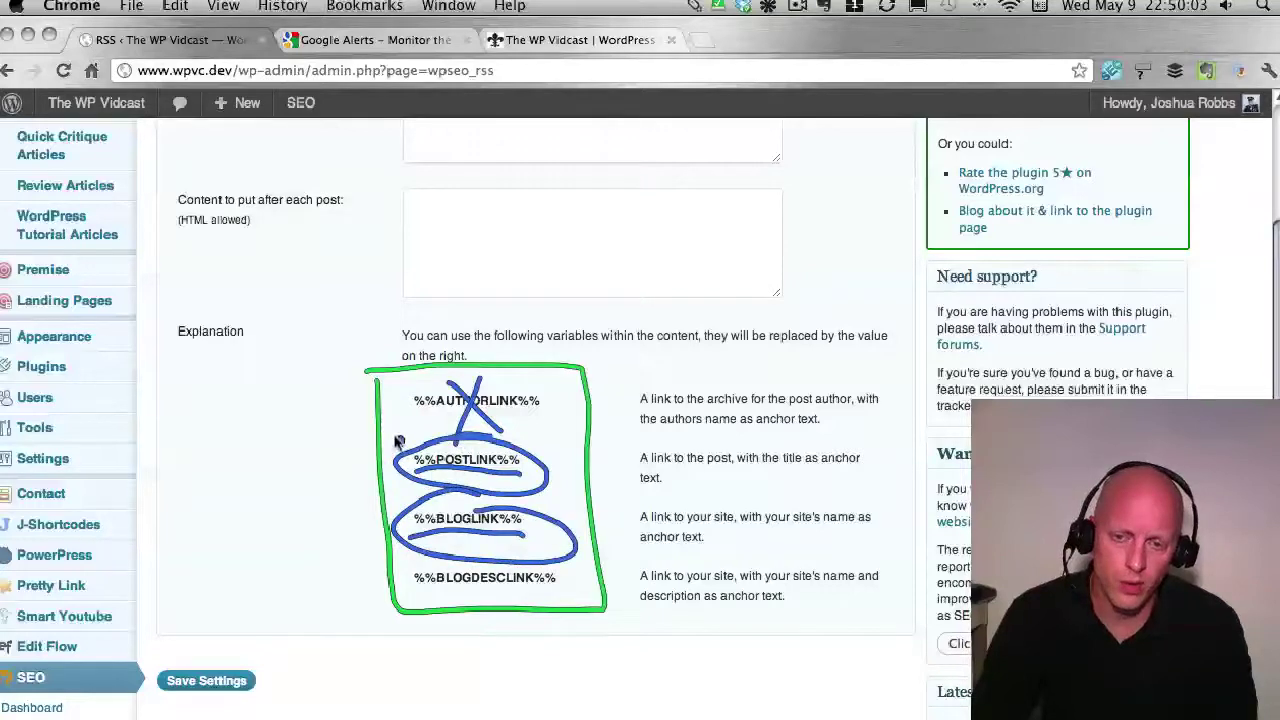
left_click_drag(334, 410, 420, 455)
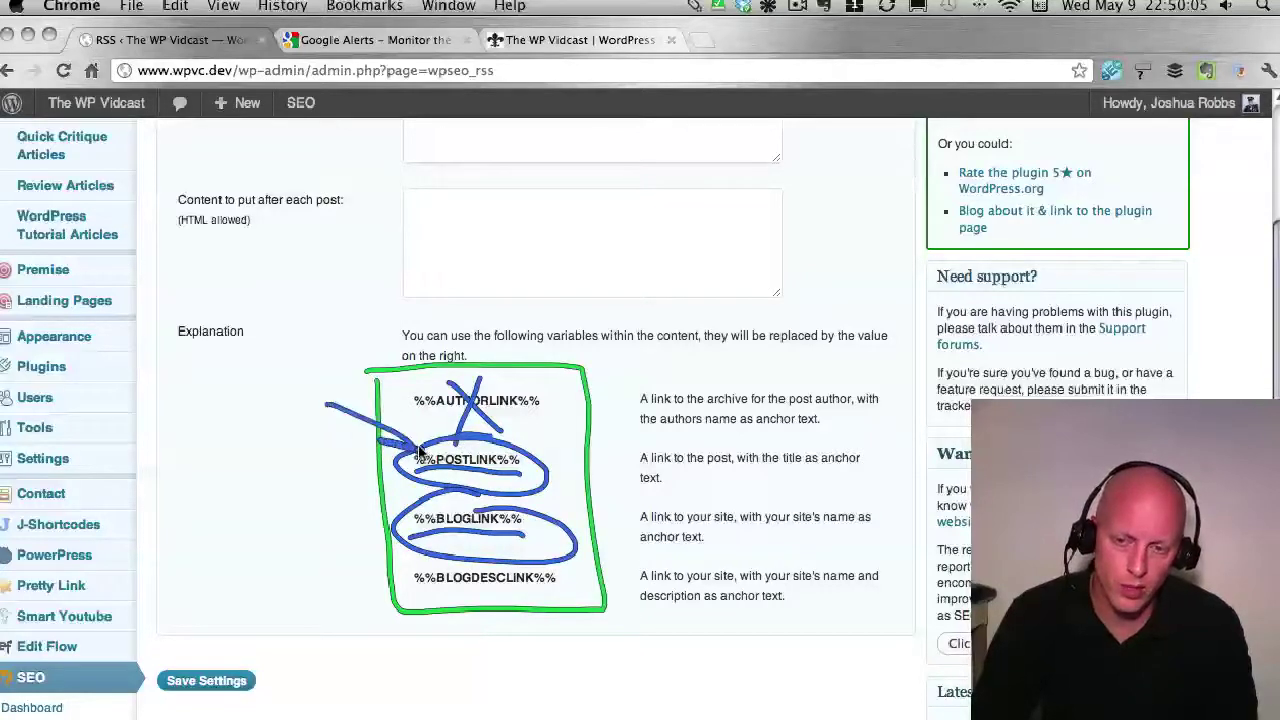
mouse_move(314, 470)
left_mouse_down()
mouse_move(396, 515)
mouse_move(357, 517)
left_mouse_up()
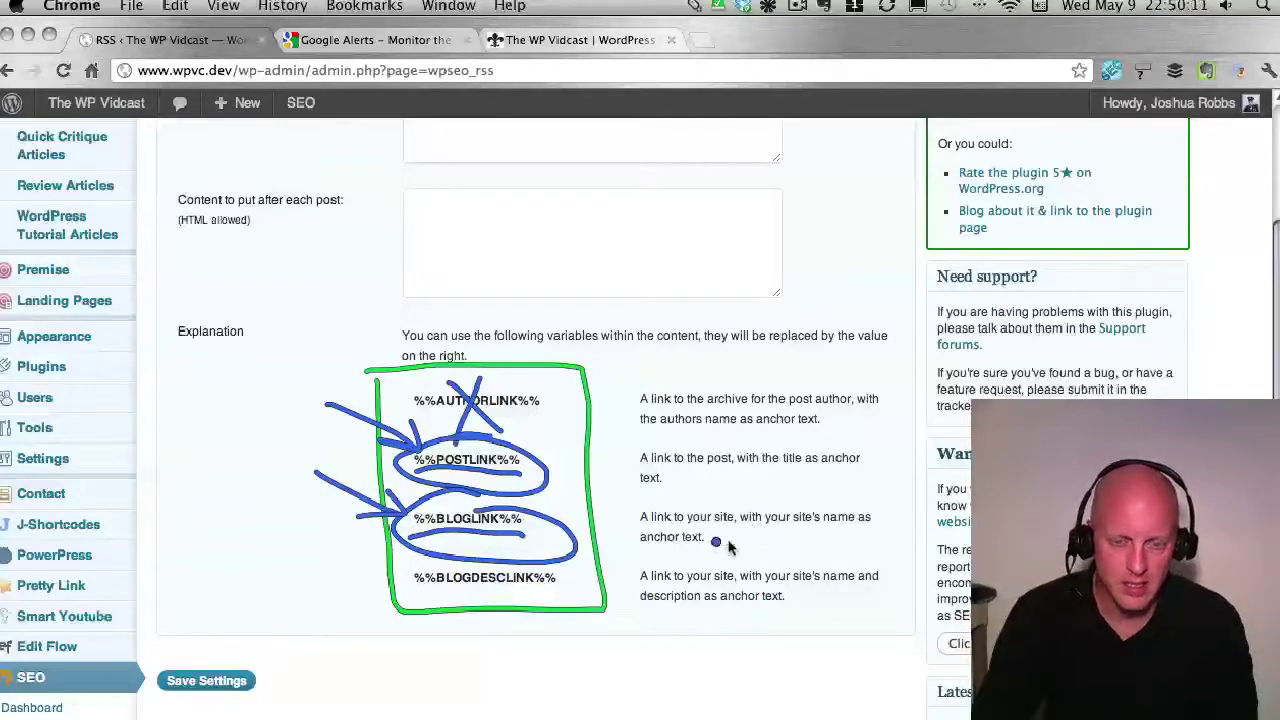
mouse_move(705, 497)
left_mouse_down()
mouse_move(845, 556)
mouse_move(700, 495)
left_mouse_up()
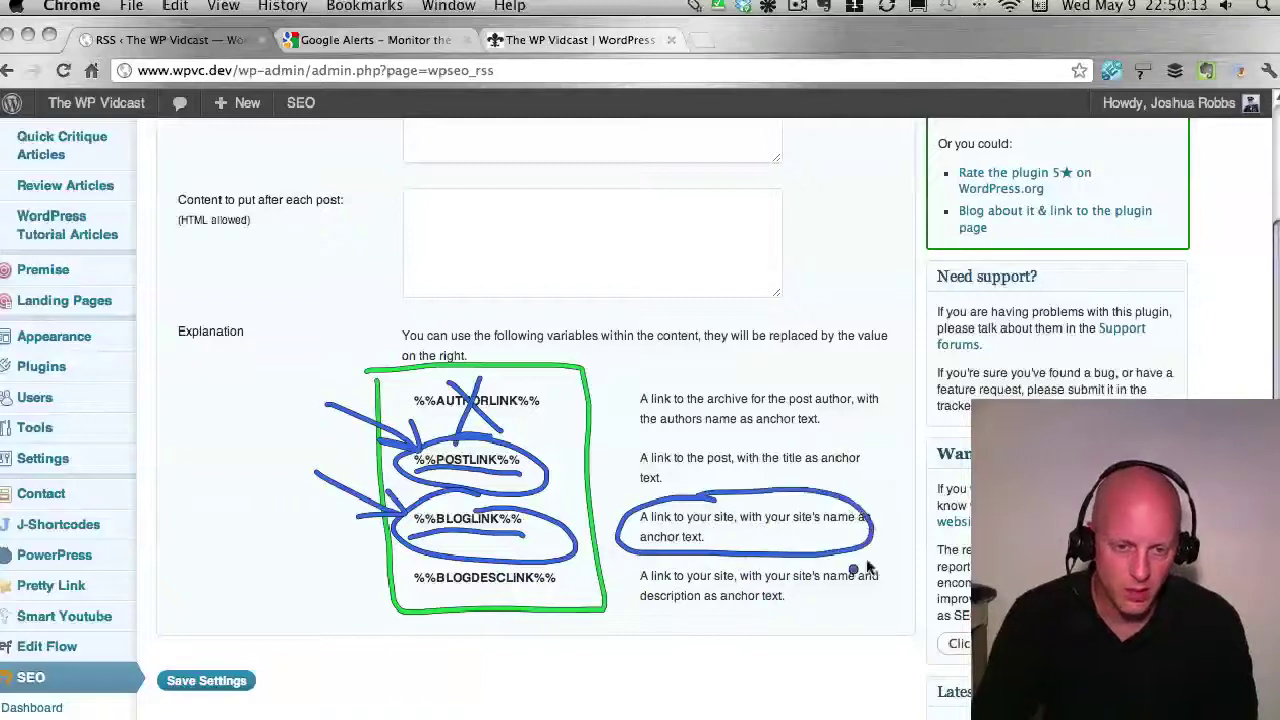
Step: Mark the %%BLOGDESCLINK%% row and the space beside the two circled variables with the pen, and clear all annotations
left_click_drag(894, 561, 895, 559)
left_click_drag(882, 543, 906, 544)
left_click_drag(706, 608, 624, 607)
mouse_move(378, 610)
left_mouse_down()
mouse_move(395, 596)
mouse_move(515, 582)
mouse_move(695, 600)
mouse_move(945, 573)
left_mouse_up()
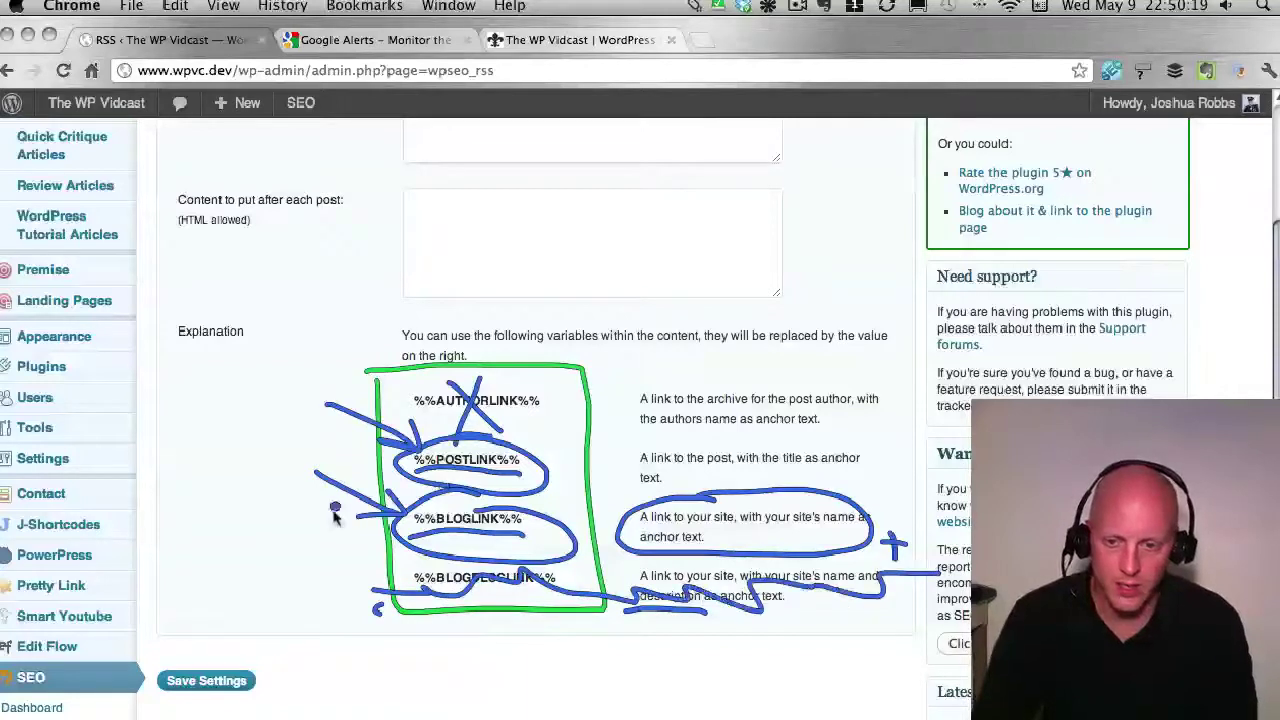
left_click_drag(575, 456, 578, 490)
mouse_move(577, 540)
left_mouse_down()
mouse_move(576, 462)
mouse_move(572, 552)
left_mouse_up()
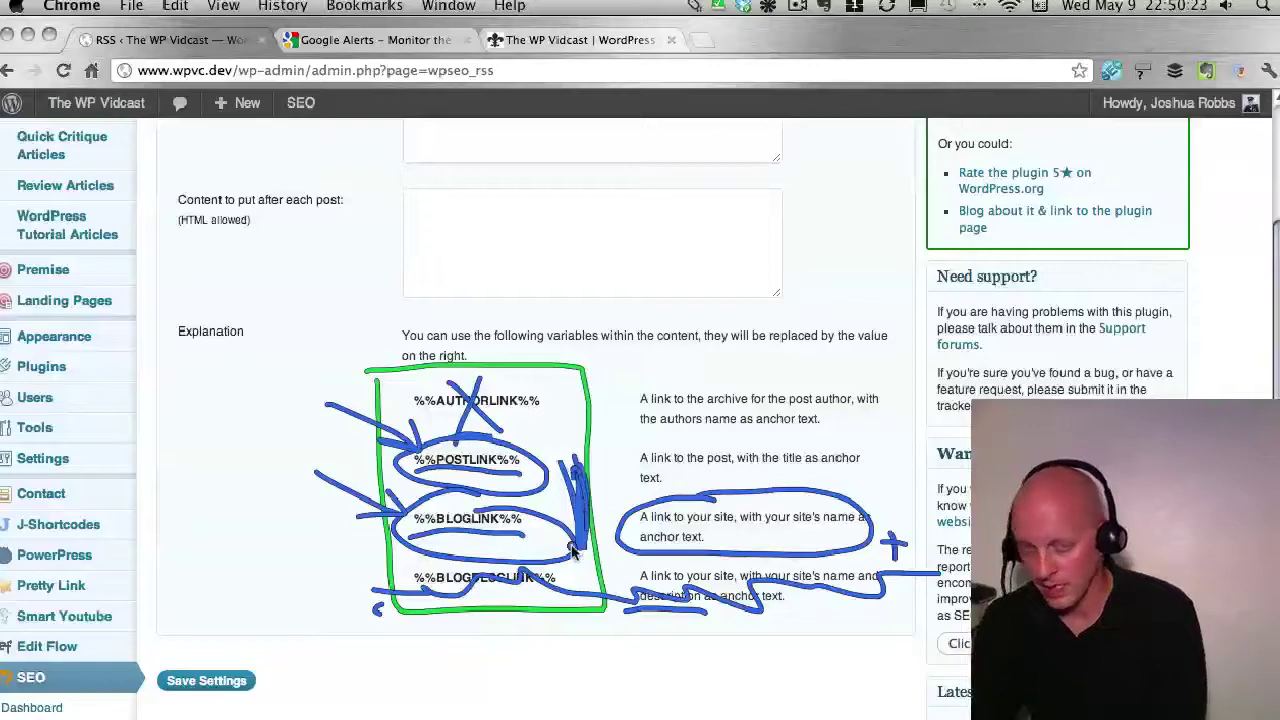
key("Escape")
Step: Copy the %%POSTLINK%% variable from the explanation and paste it into the content to put after each post
scroll(340, 296, "up", 4)
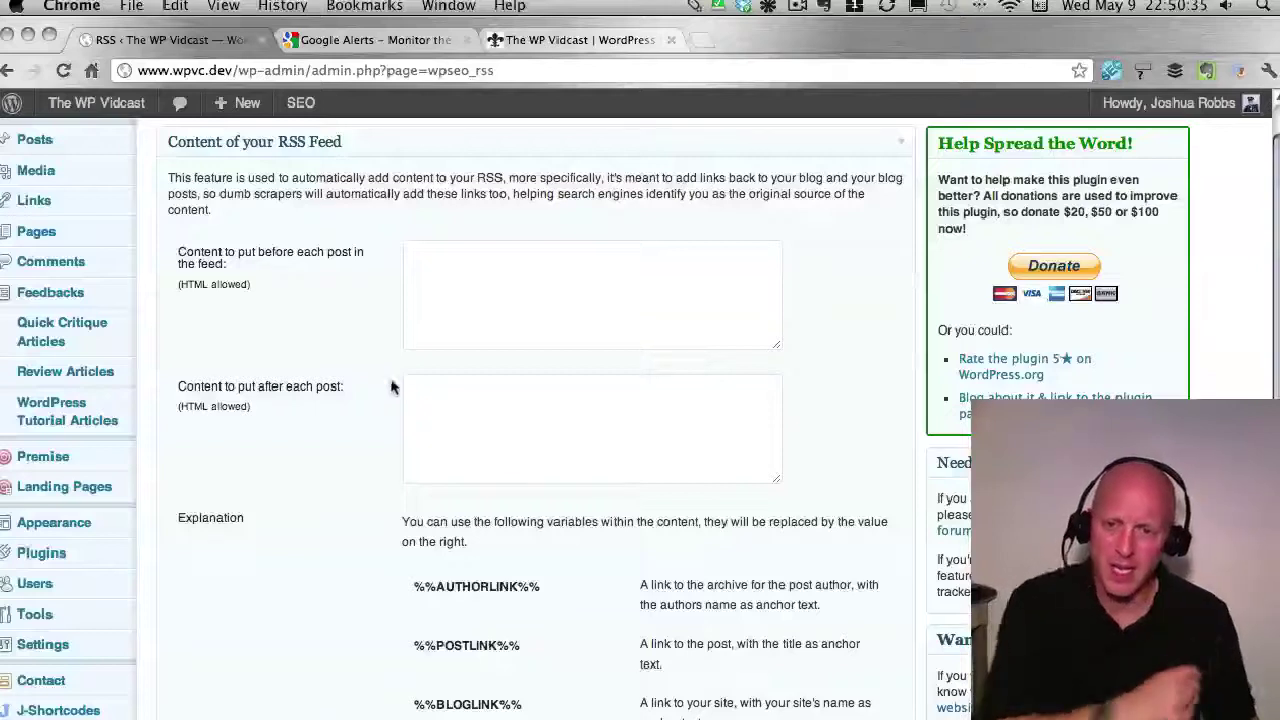
left_click(443, 401)
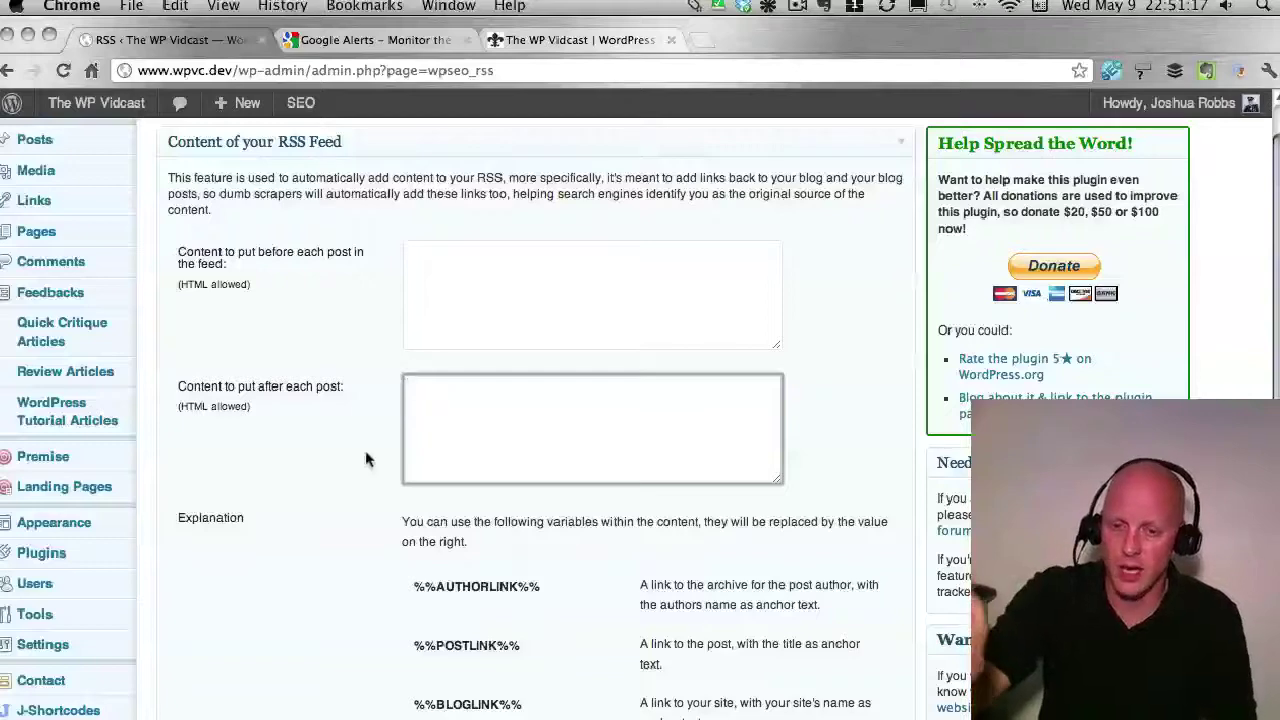
left_click(334, 508)
scroll(334, 507, "down", 2)
left_click(552, 314)
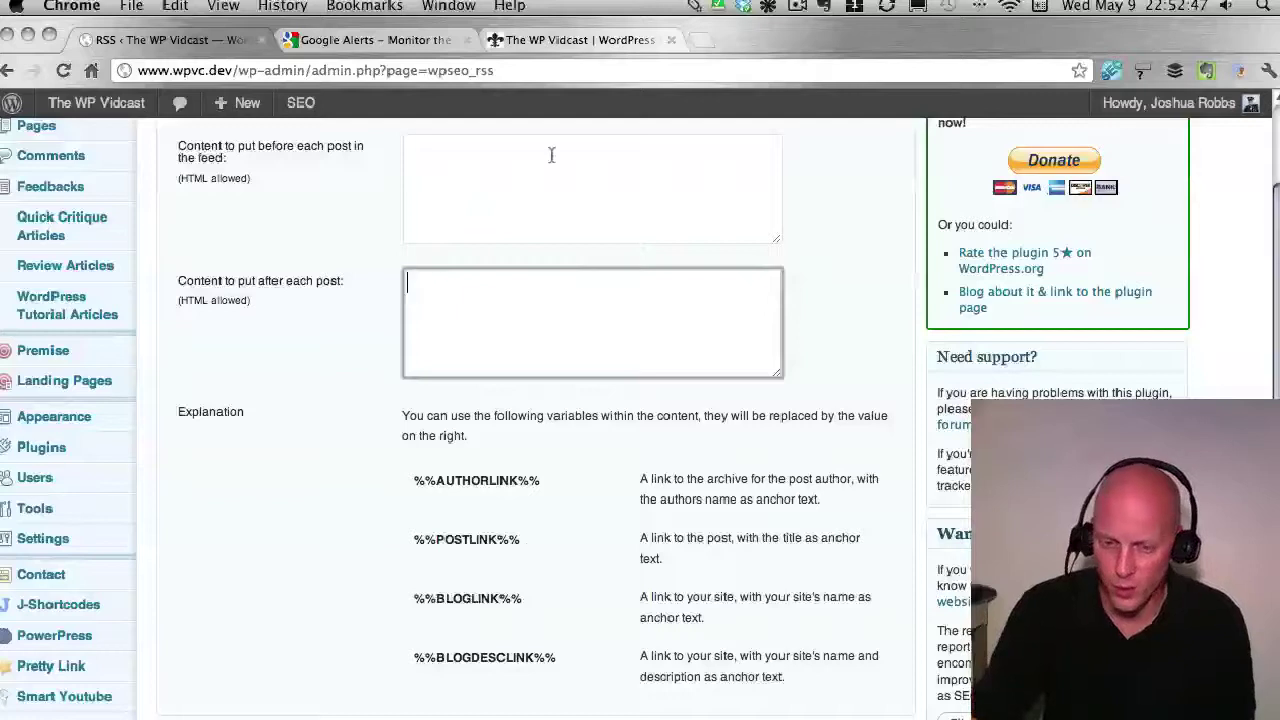
left_click_drag(519, 540, 412, 541)
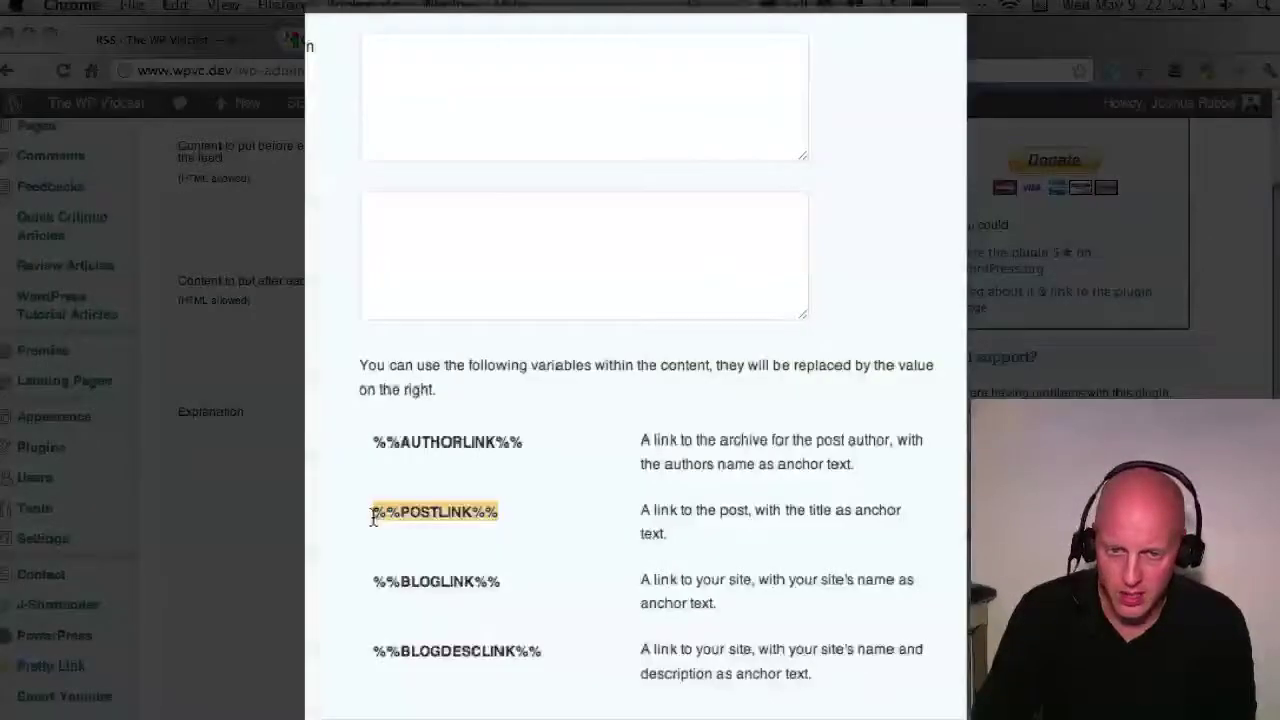
right_click(432, 513)
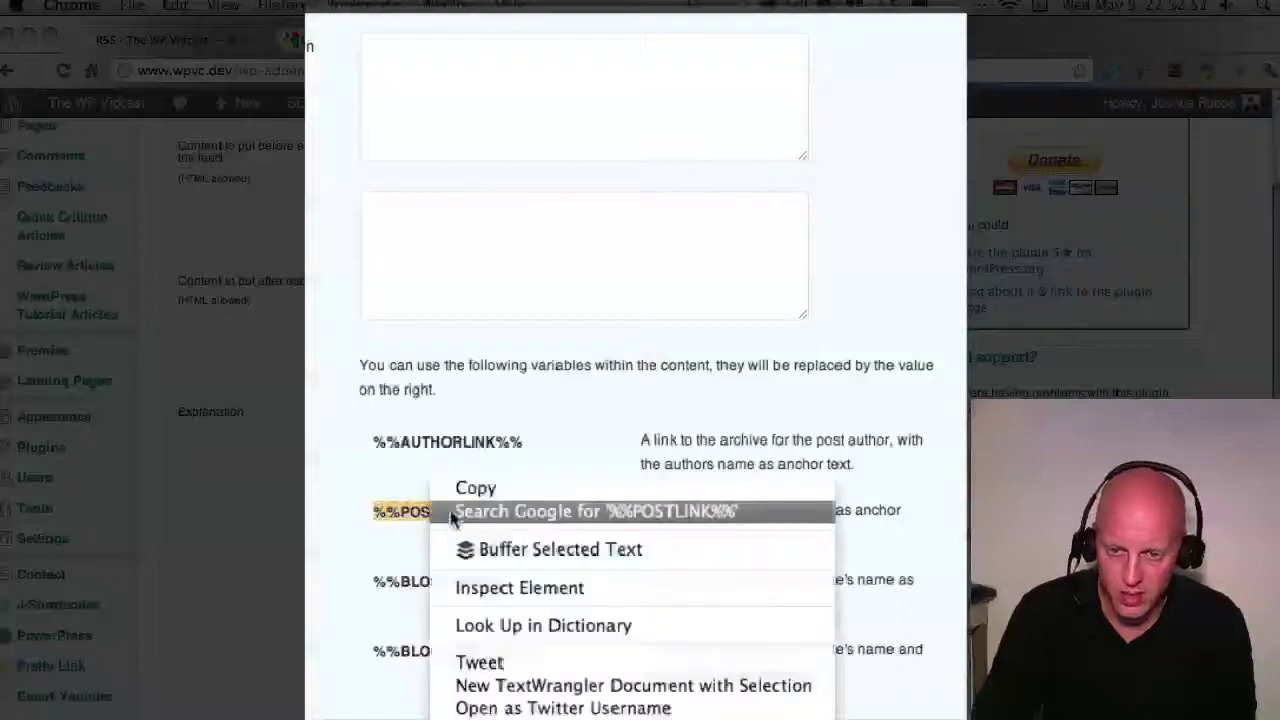
left_click(453, 494)
right_click(431, 256)
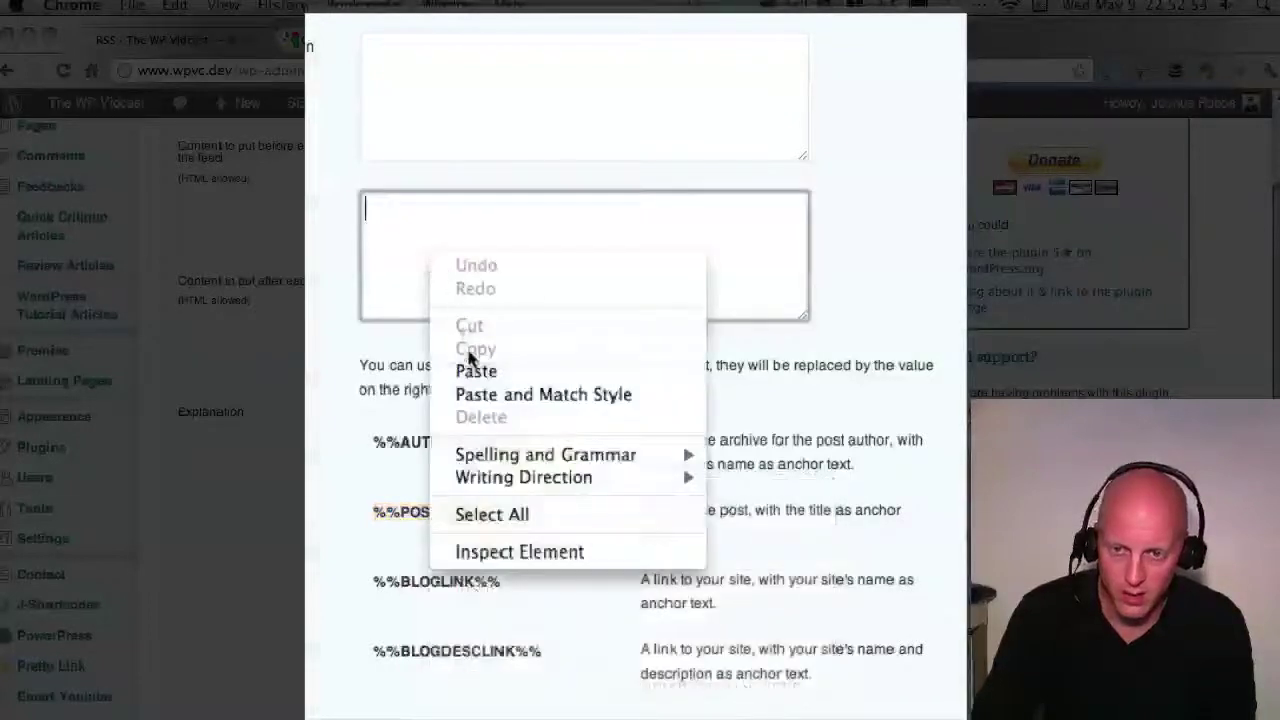
left_click(474, 372)
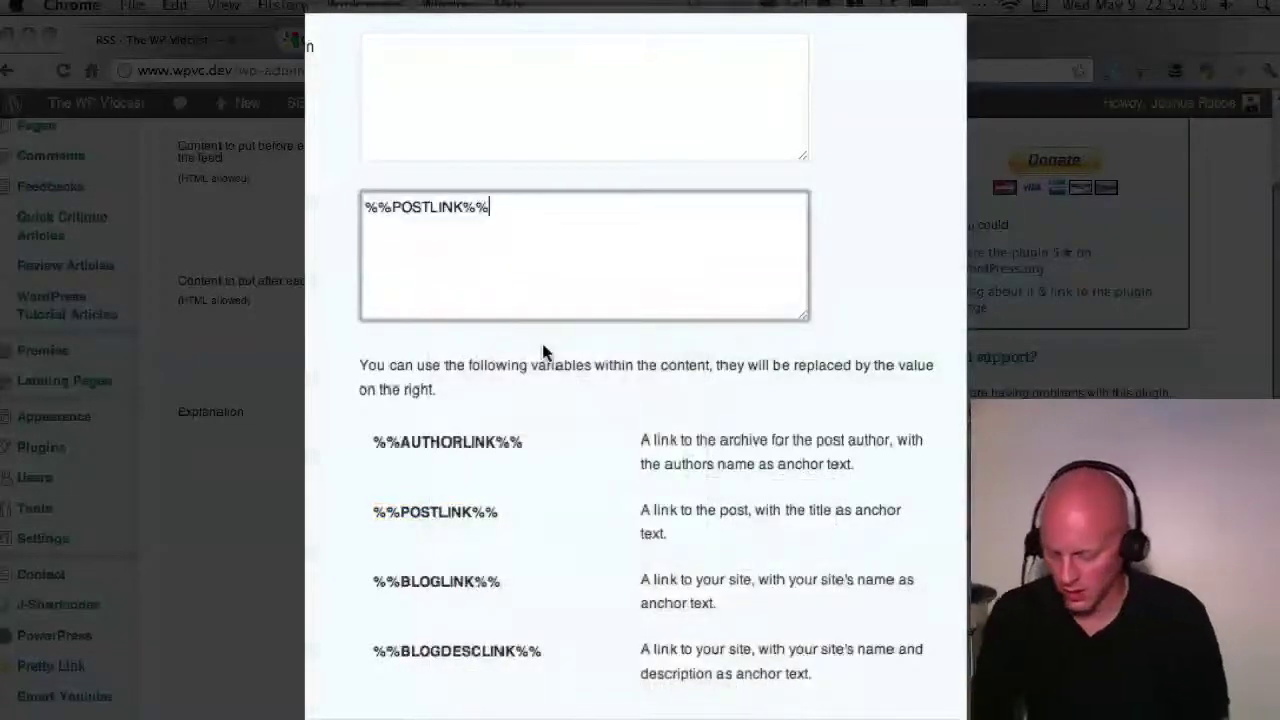
Step: Continue the after-post content with "was originally published at %%BLOGLINK%%.", copying the blog link variable from the explanation
type("was ")
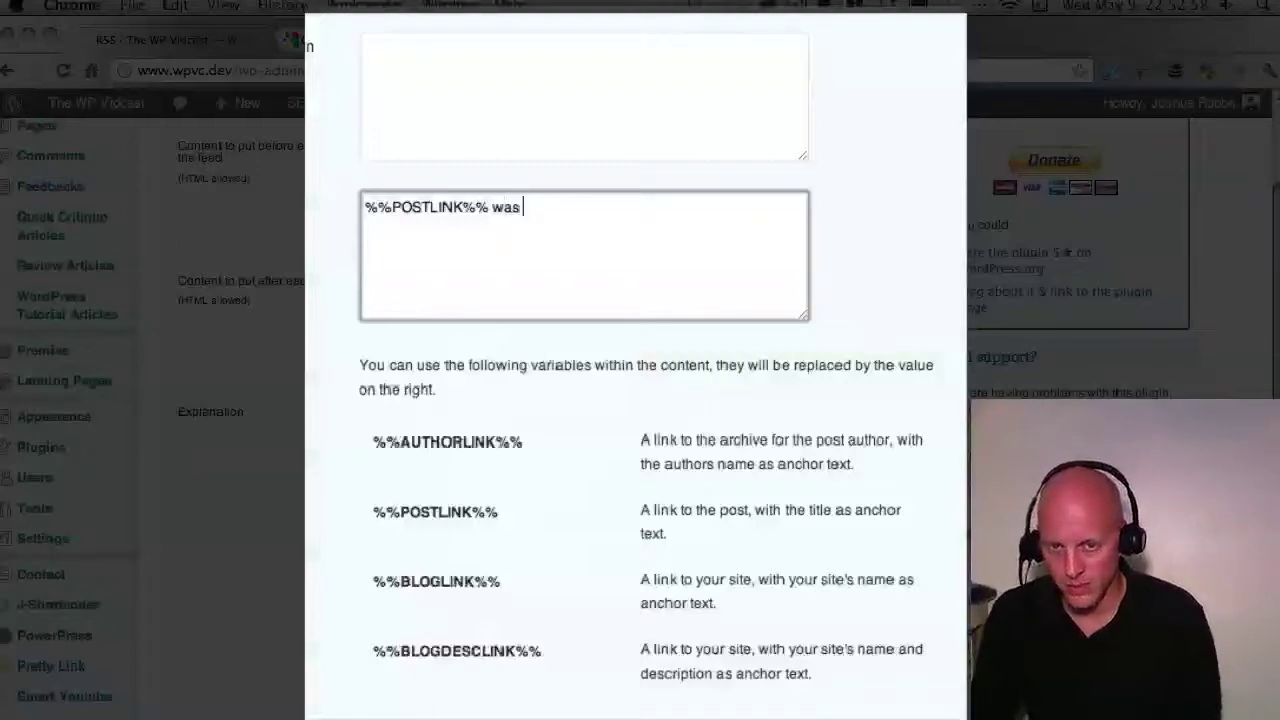
type("originally p")
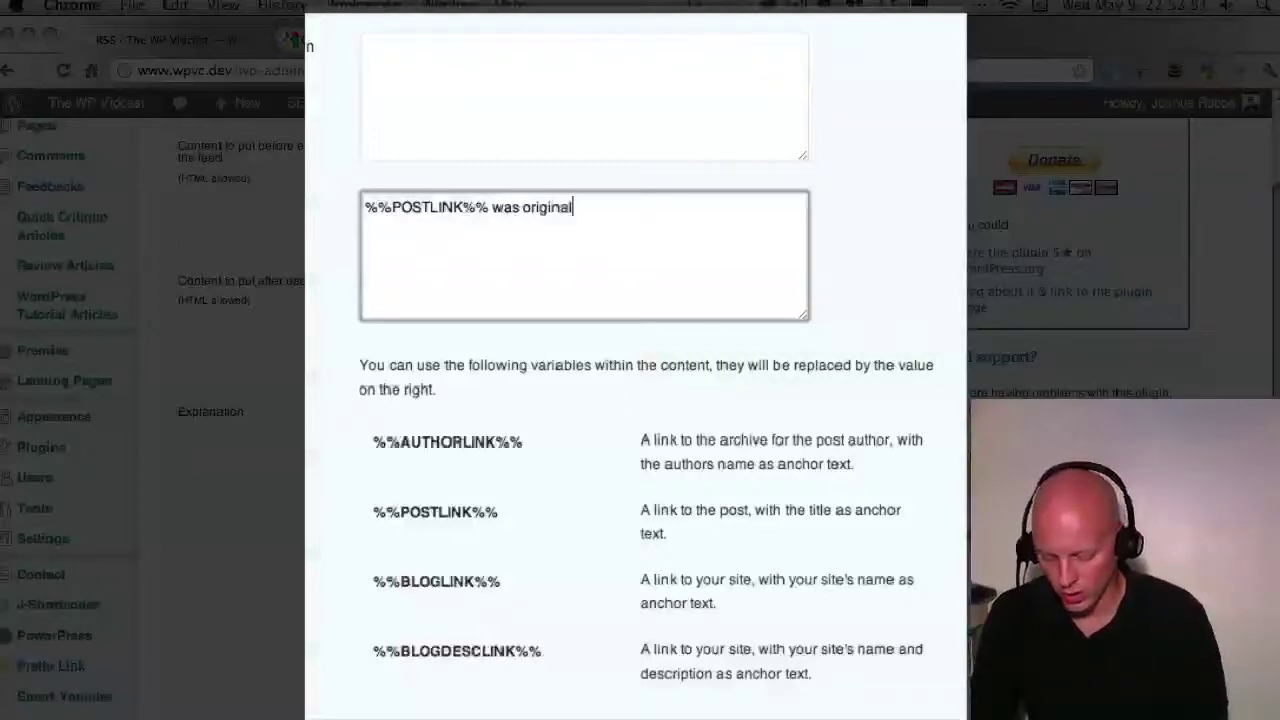
type("ublished at")
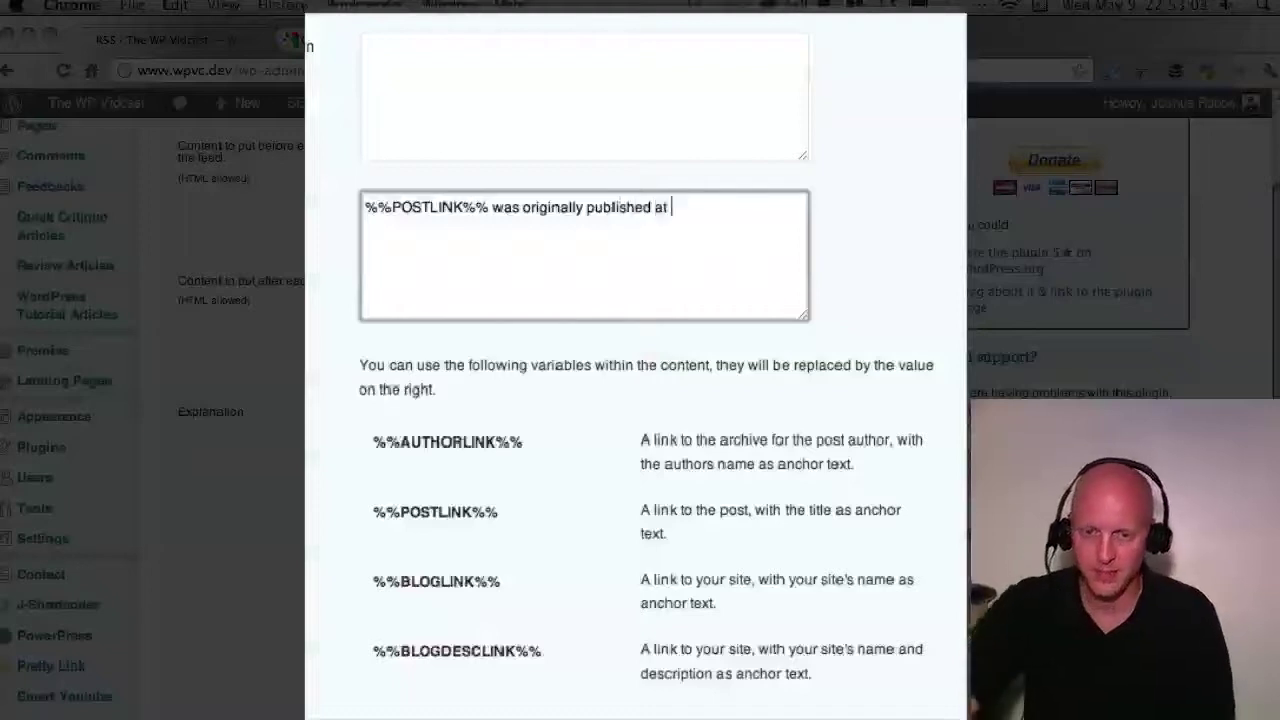
left_click_drag(502, 584, 372, 588)
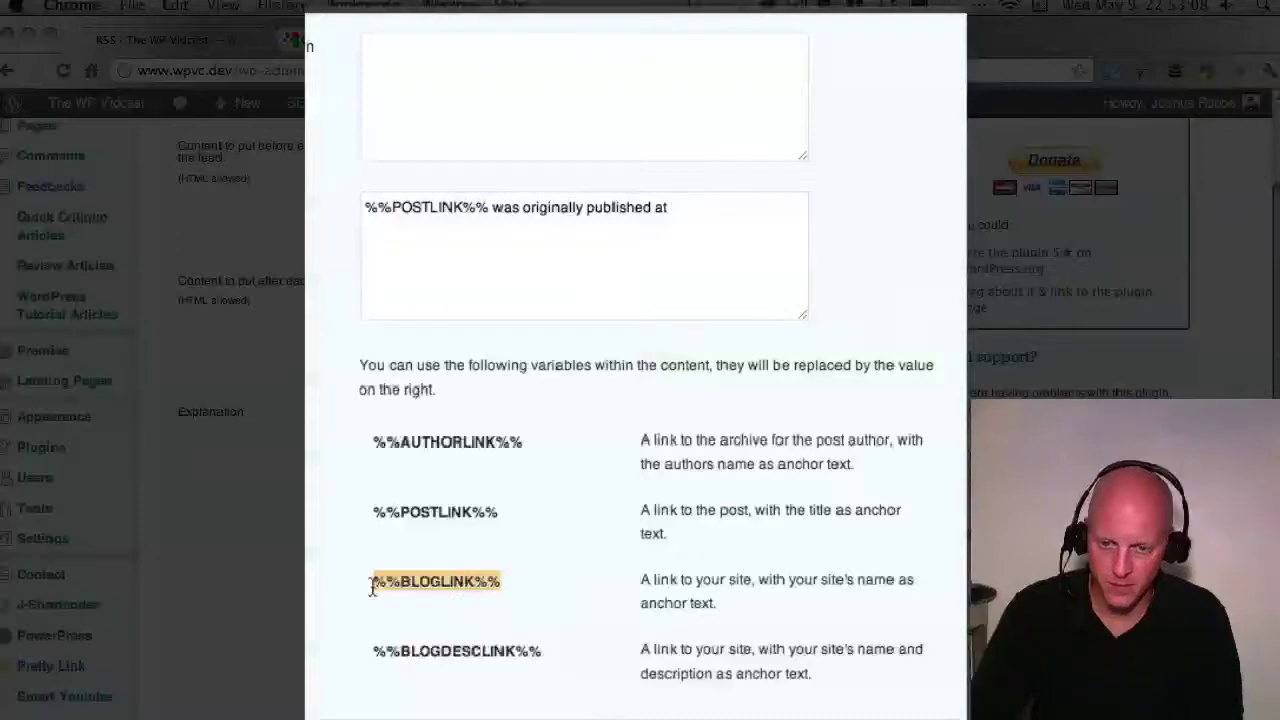
right_click(424, 586)
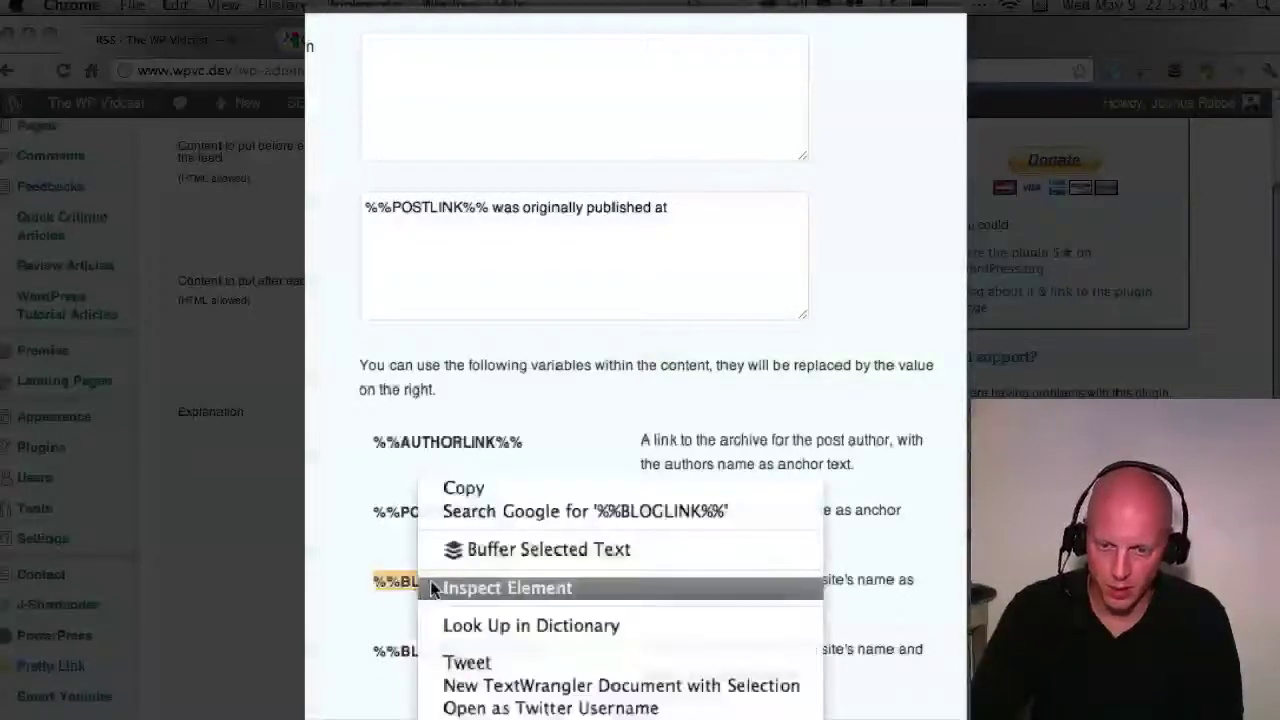
left_click(455, 488)
left_click(725, 250)
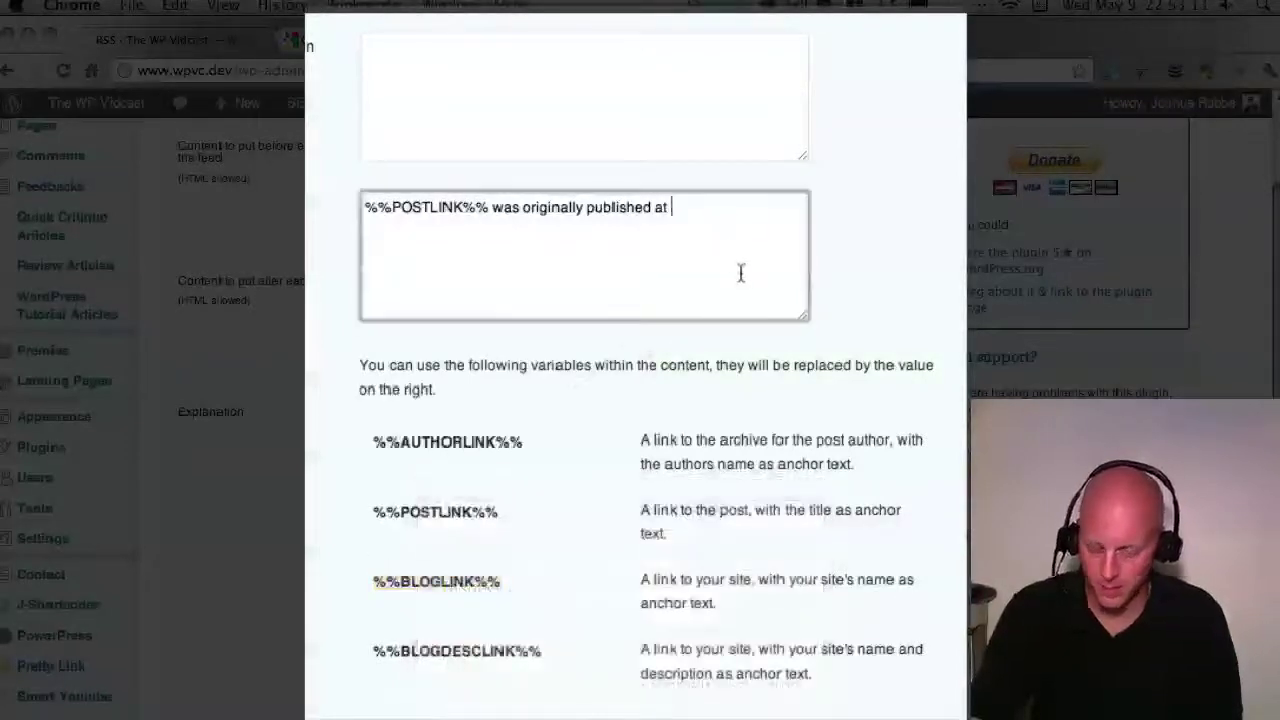
key("super+v")
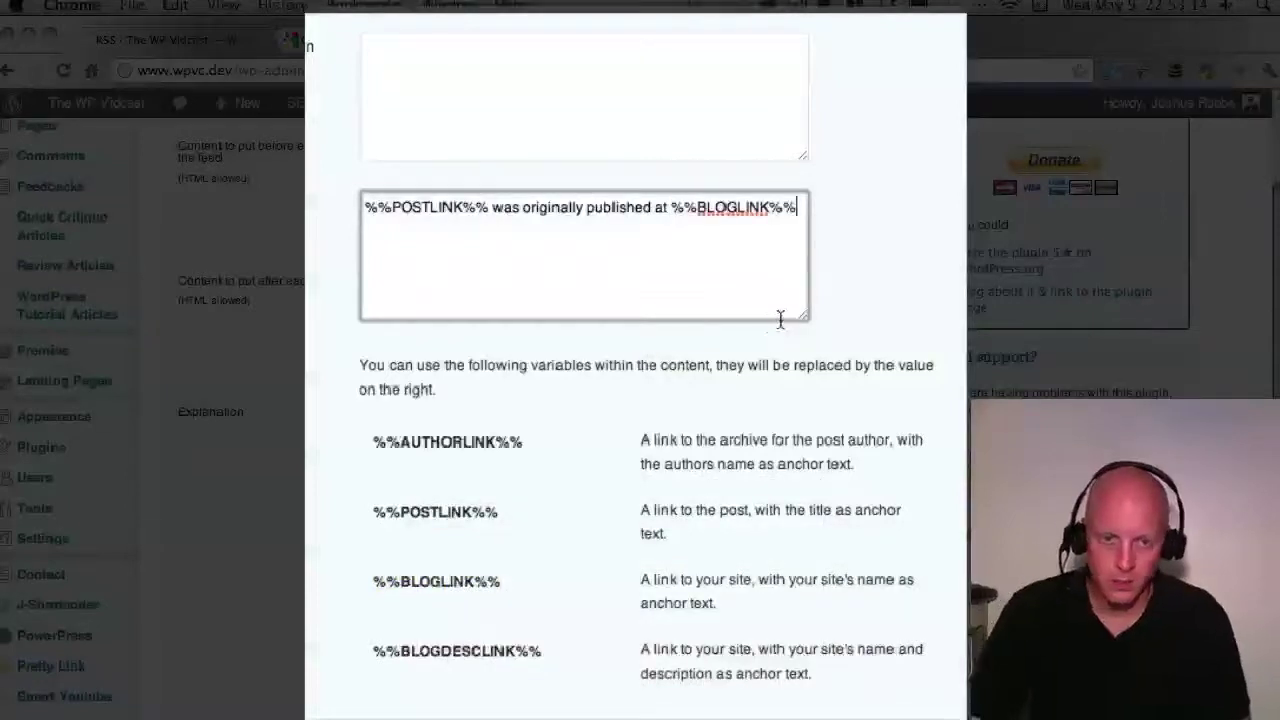
type(".")
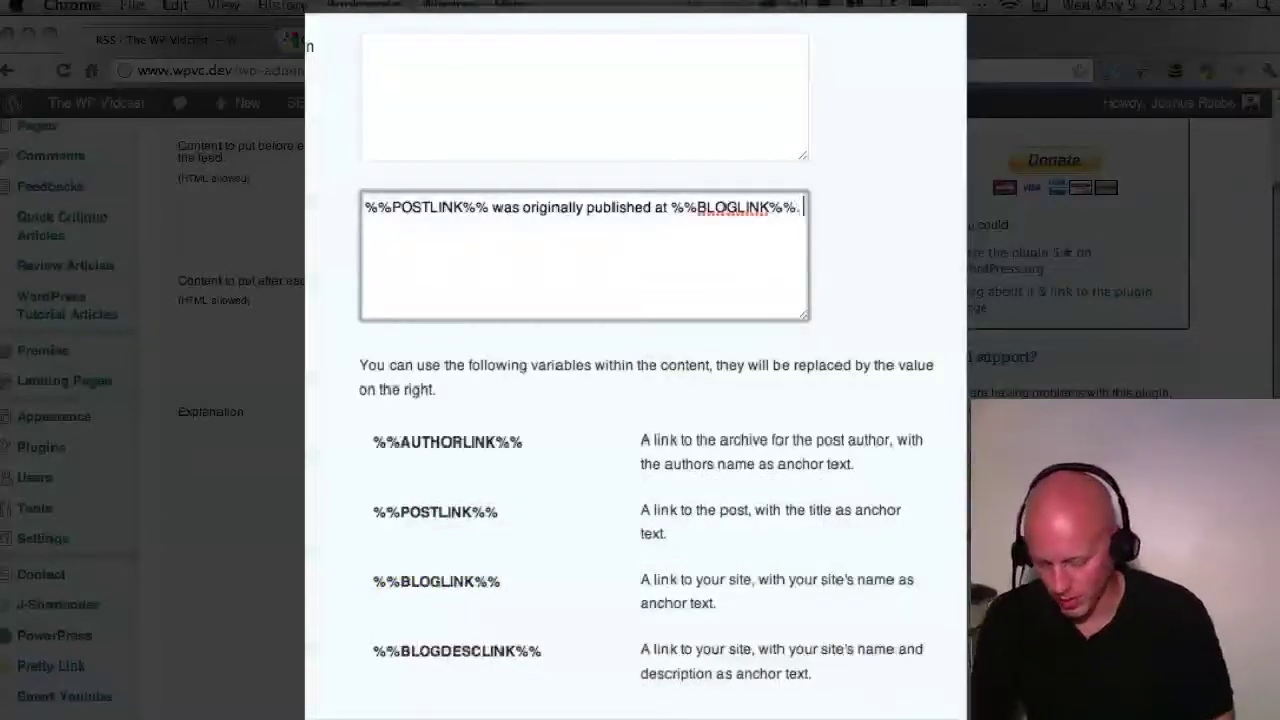
Step: Add a second line "All rights reserved. Blog ID:" to the after-post content, followed by a <br /> tag on its own line
key("Return")
type("All rights re")
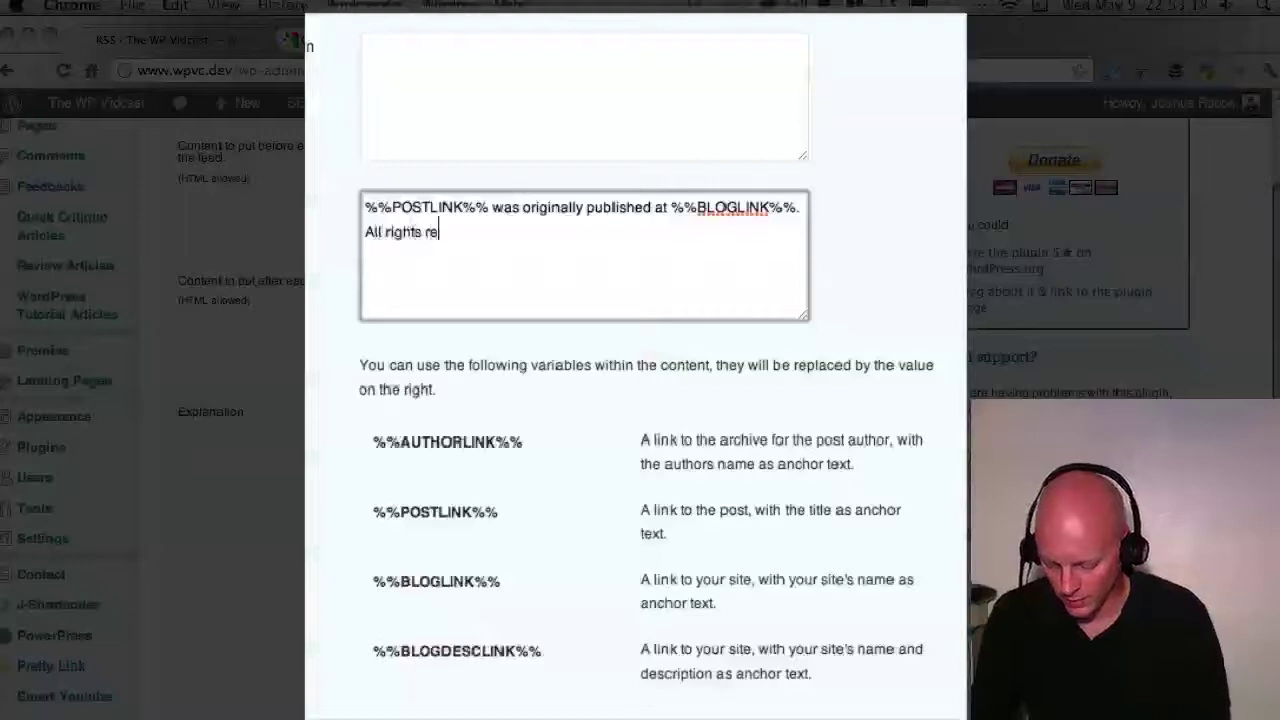
type("served. Blog ")
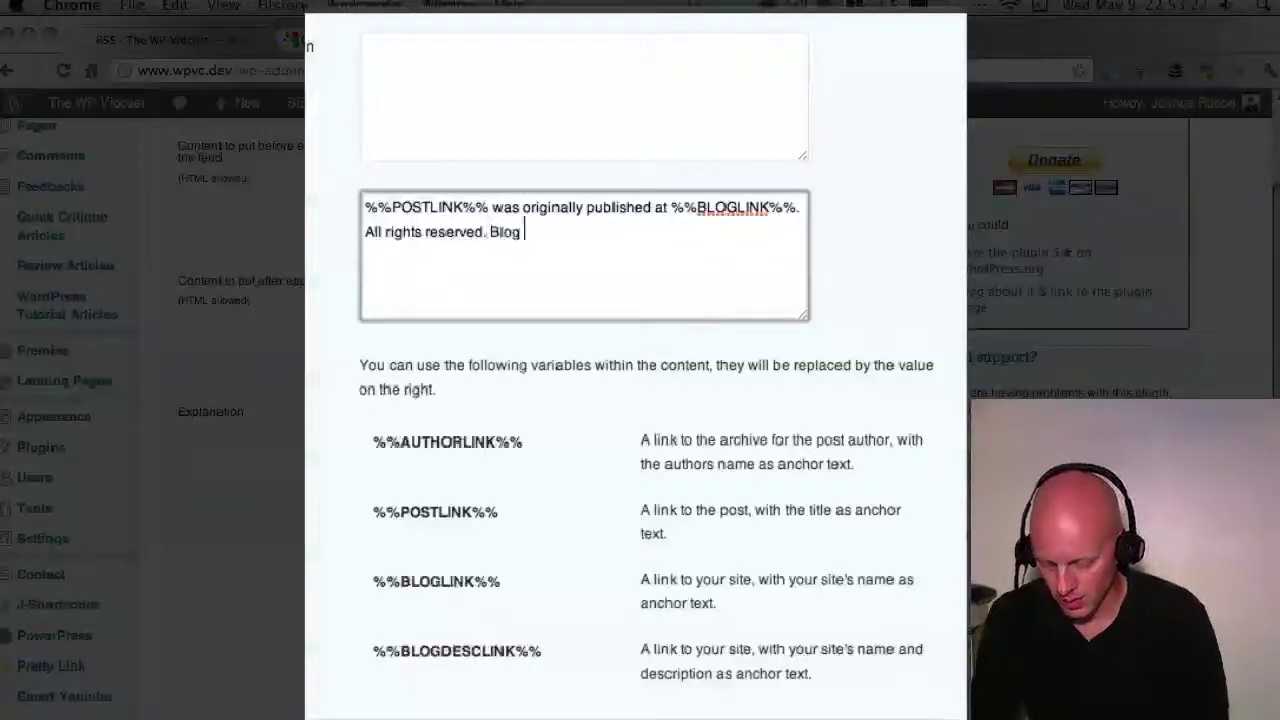
type("ID:")
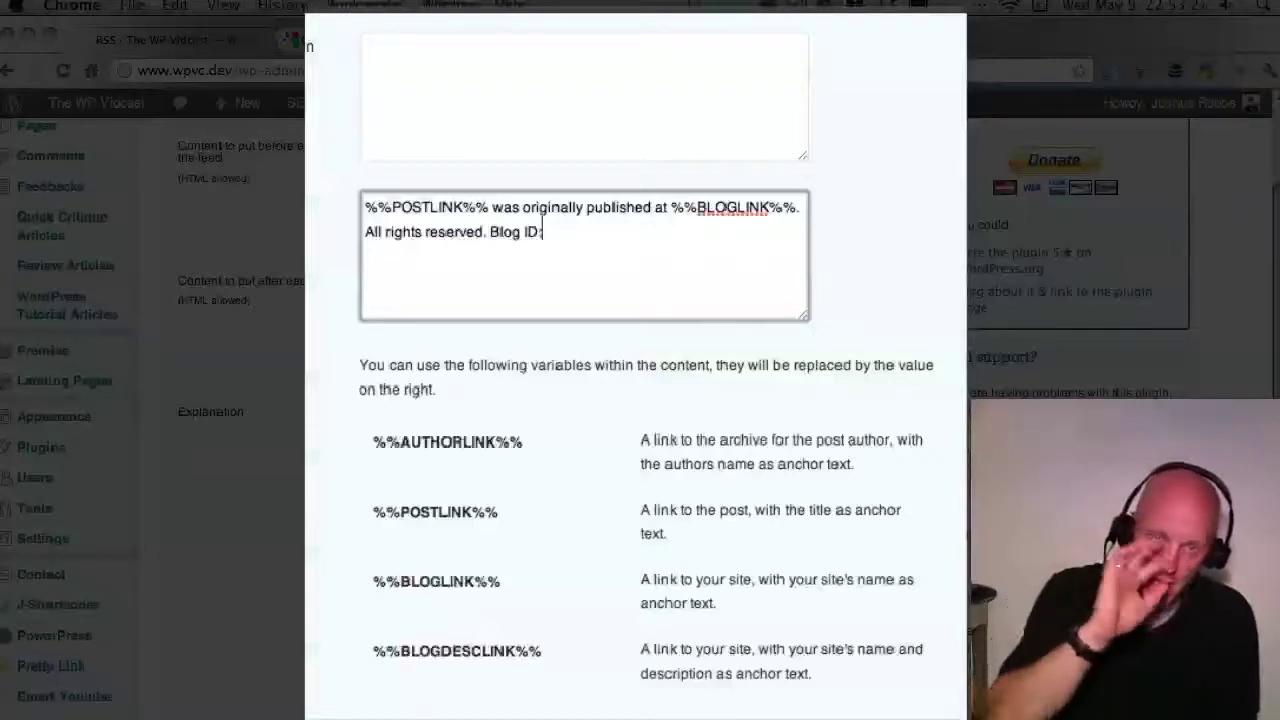
key("Return")
type("<")
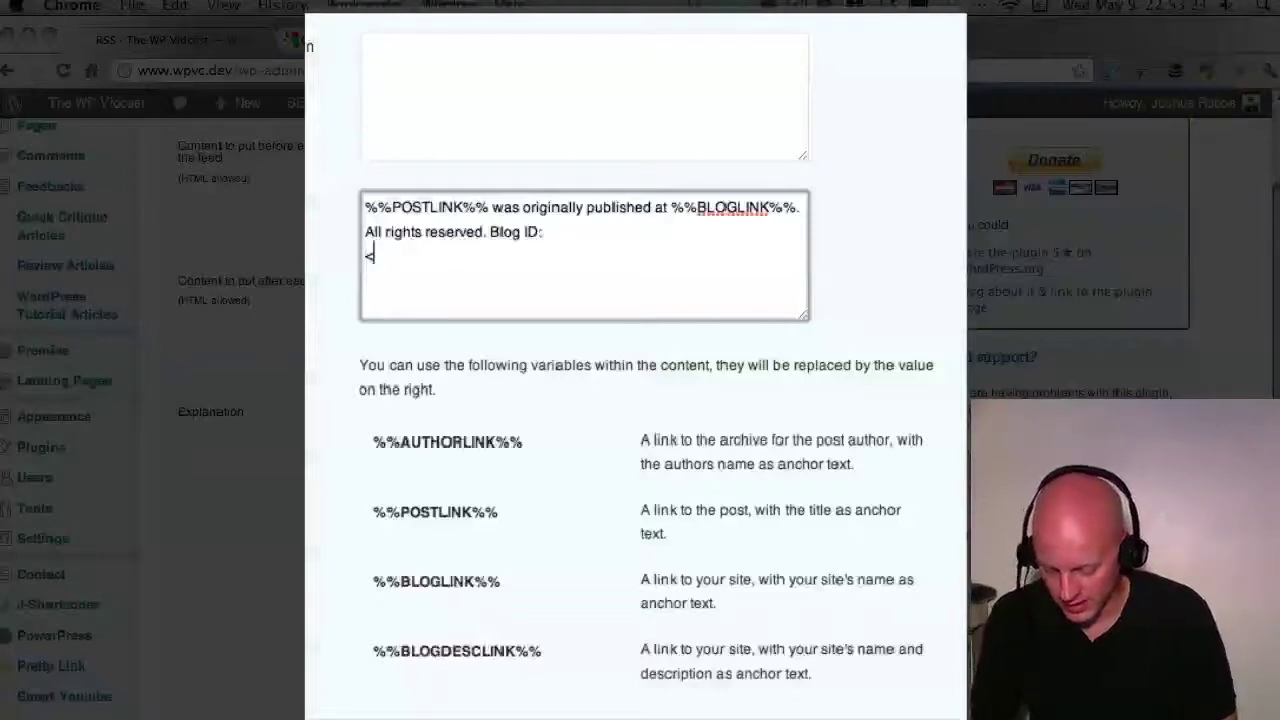
type("br />")
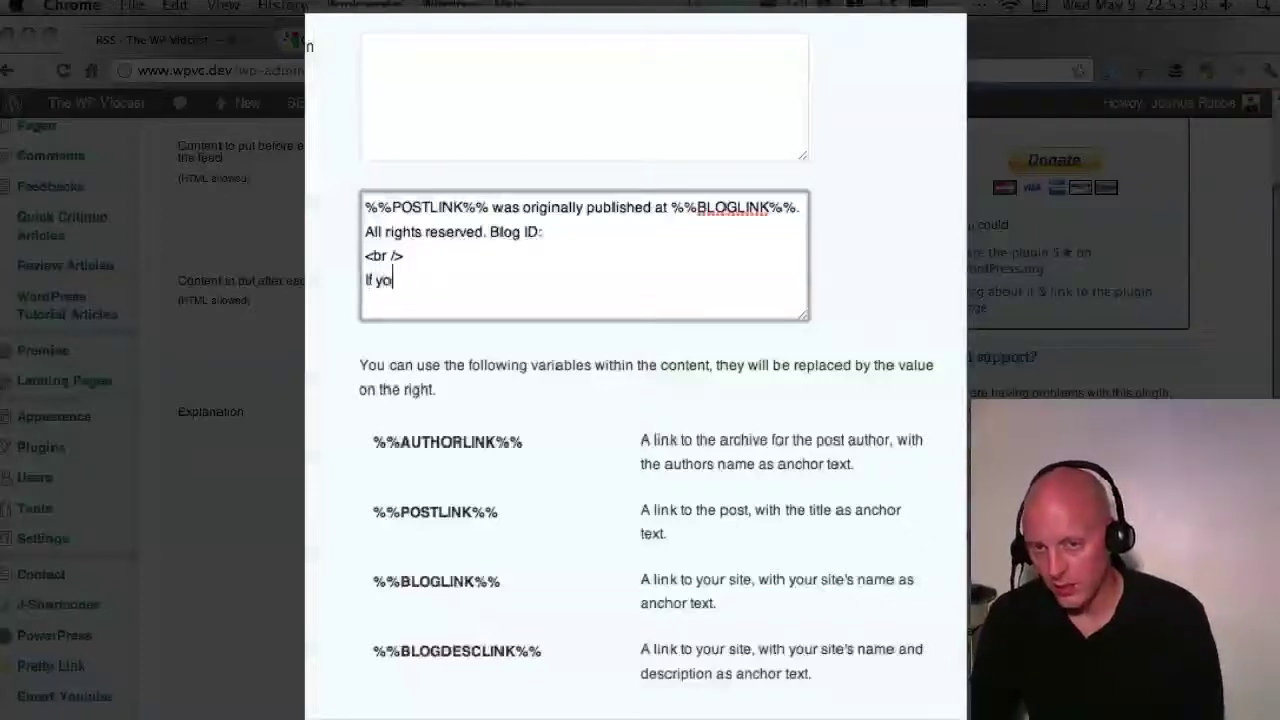
Step: Add the line "If you liked the post, please come to %%POSTLINK%% and leave a comment." below the line break tag
type("ed the post, please")
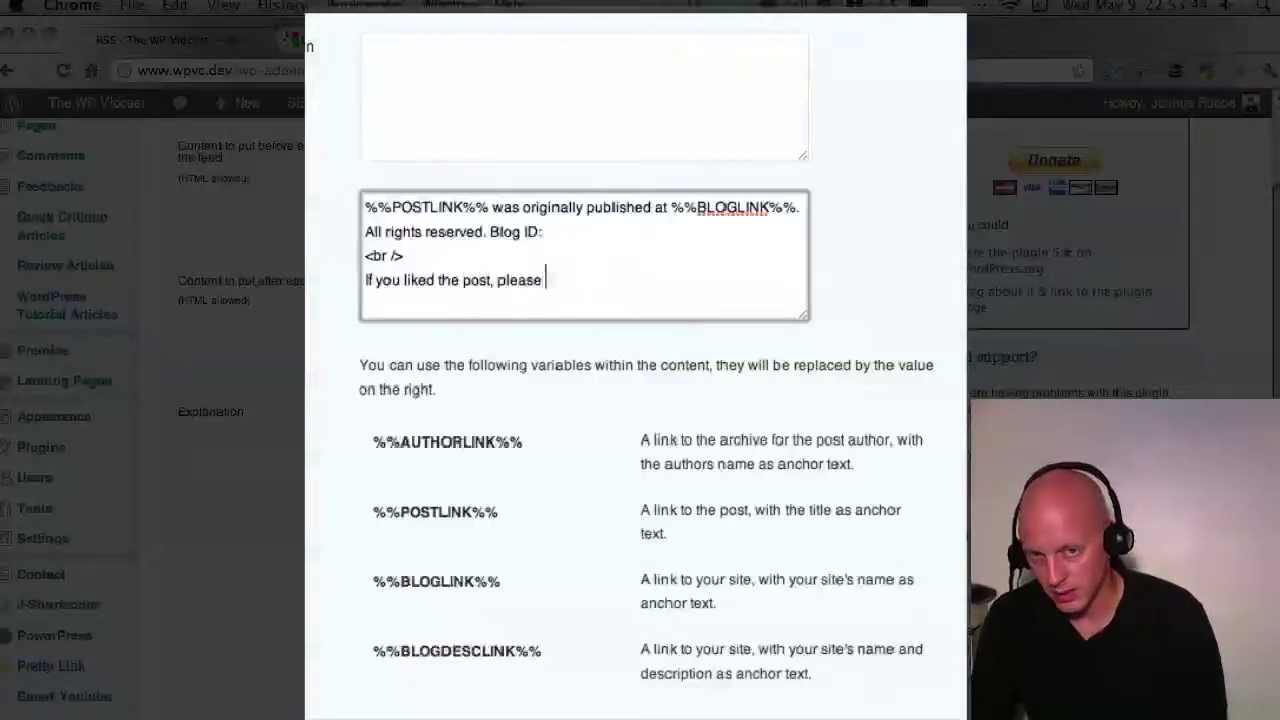
type("to")
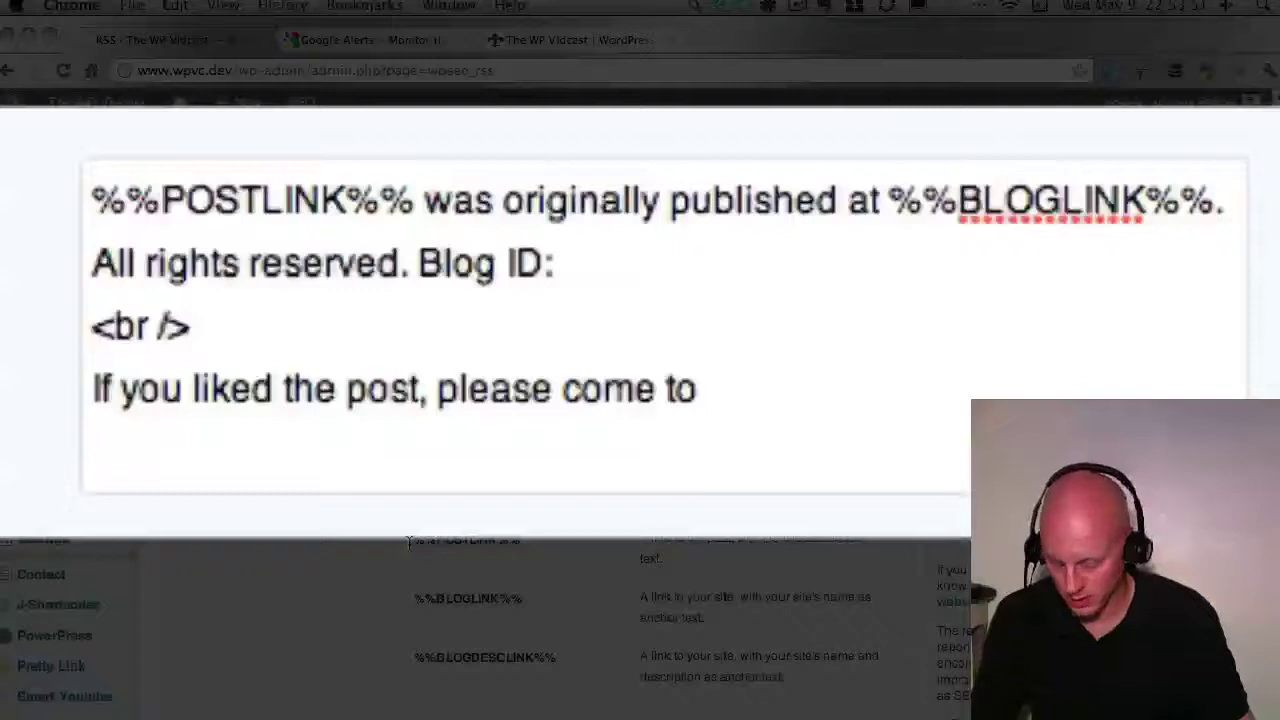
left_click(897, 409)
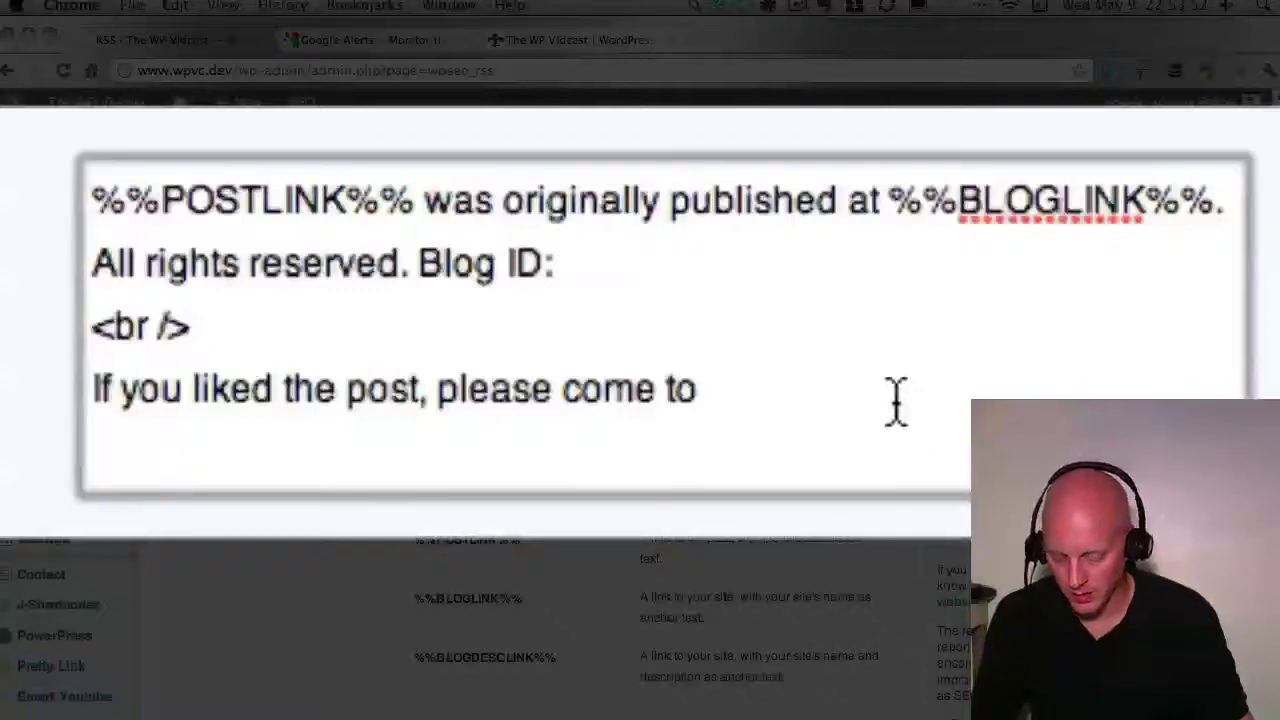
key("super+v")
type("and ")
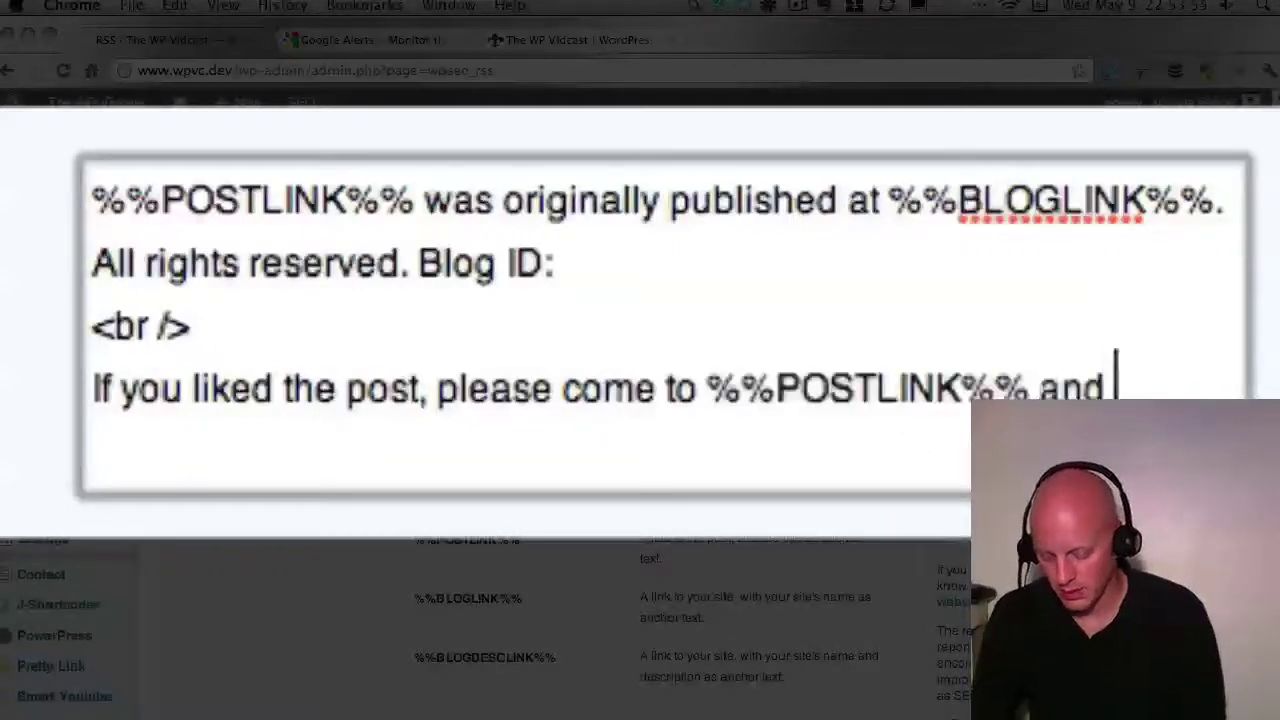
type("leave a comment.")
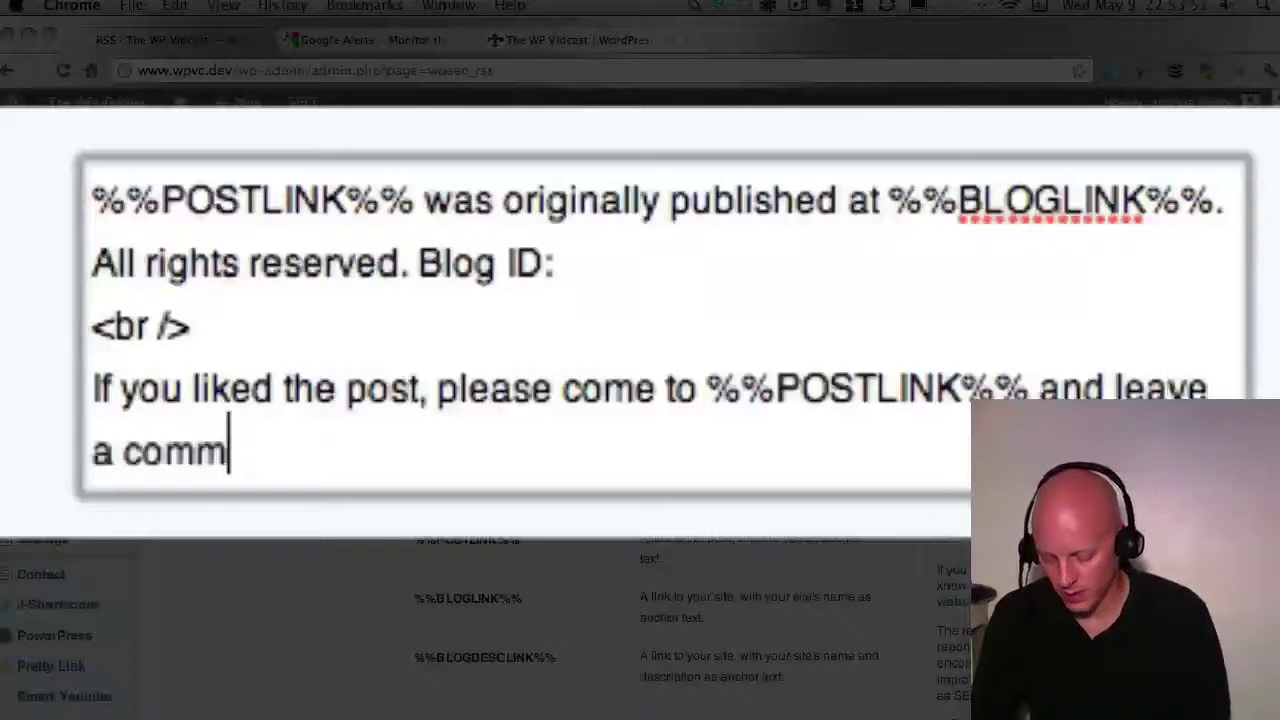
Step: Delete the word "please" from the comment invitation line
double_click(507, 385)
key("BackSpace")
key("BackSpace")
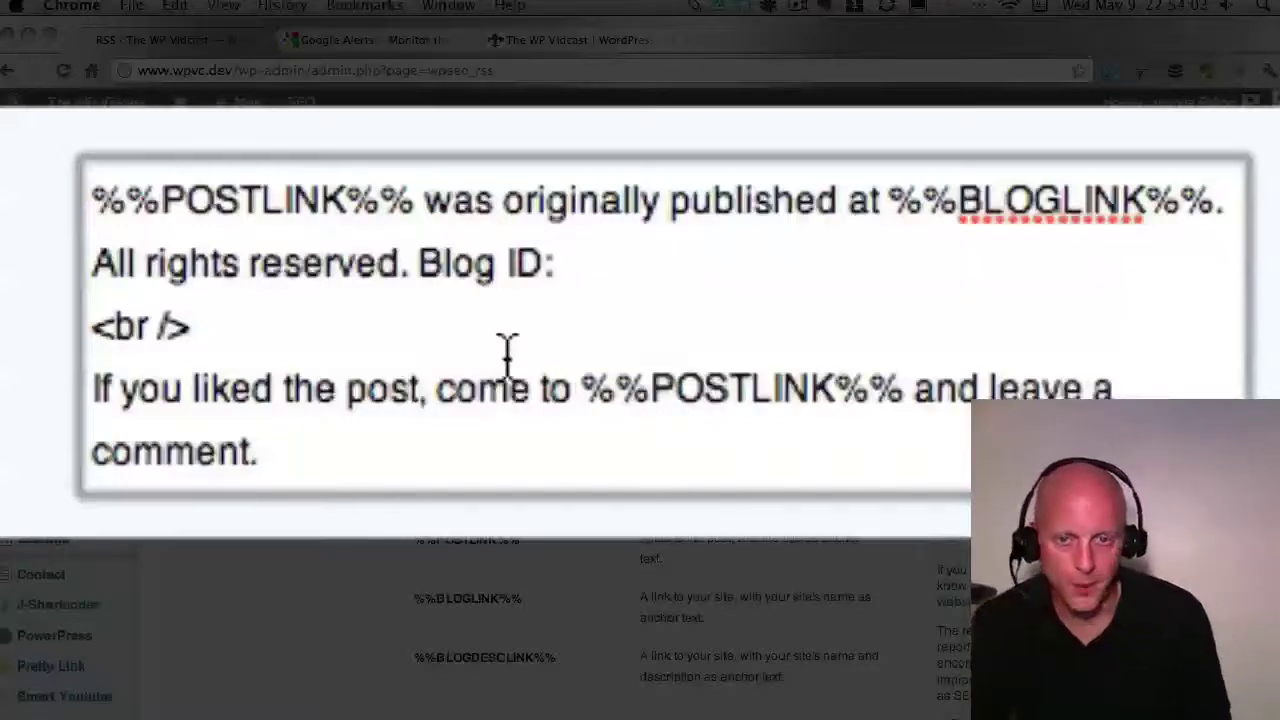
Step: Enter the unique string fjfrj58frjeiej after "Blog ID:" in the after-post content
triple_click(272, 455)
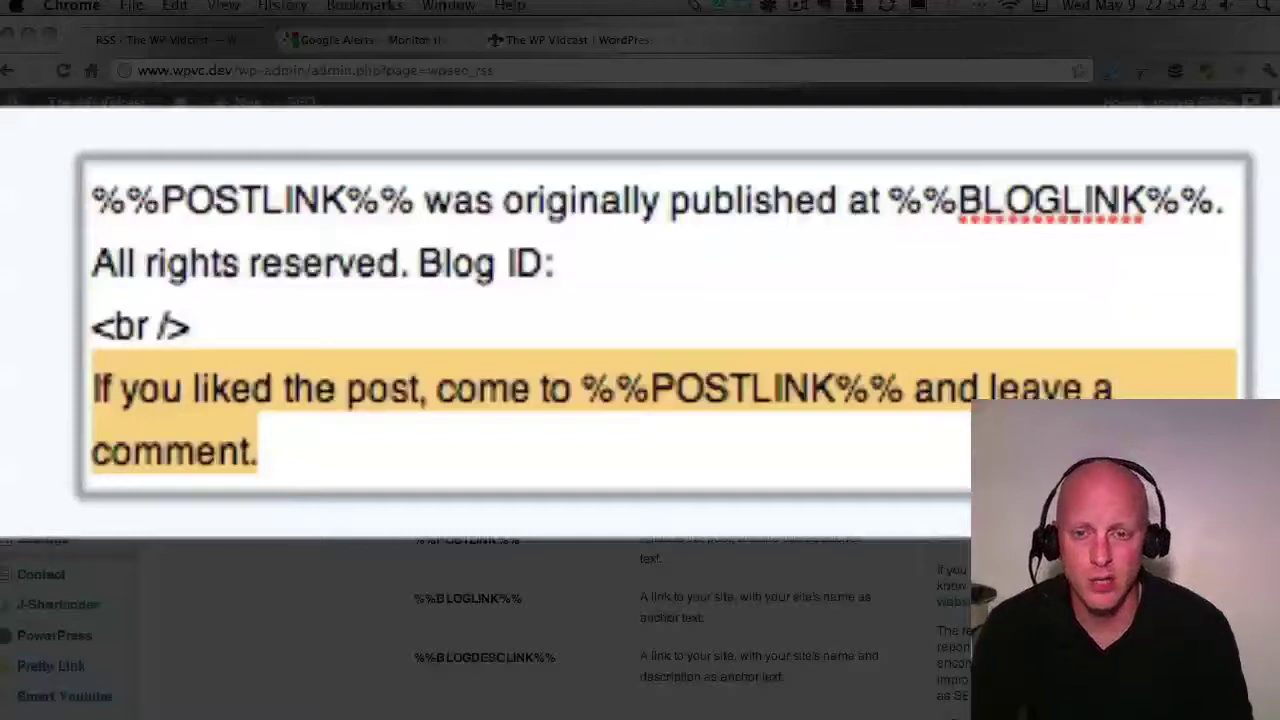
left_click(658, 268)
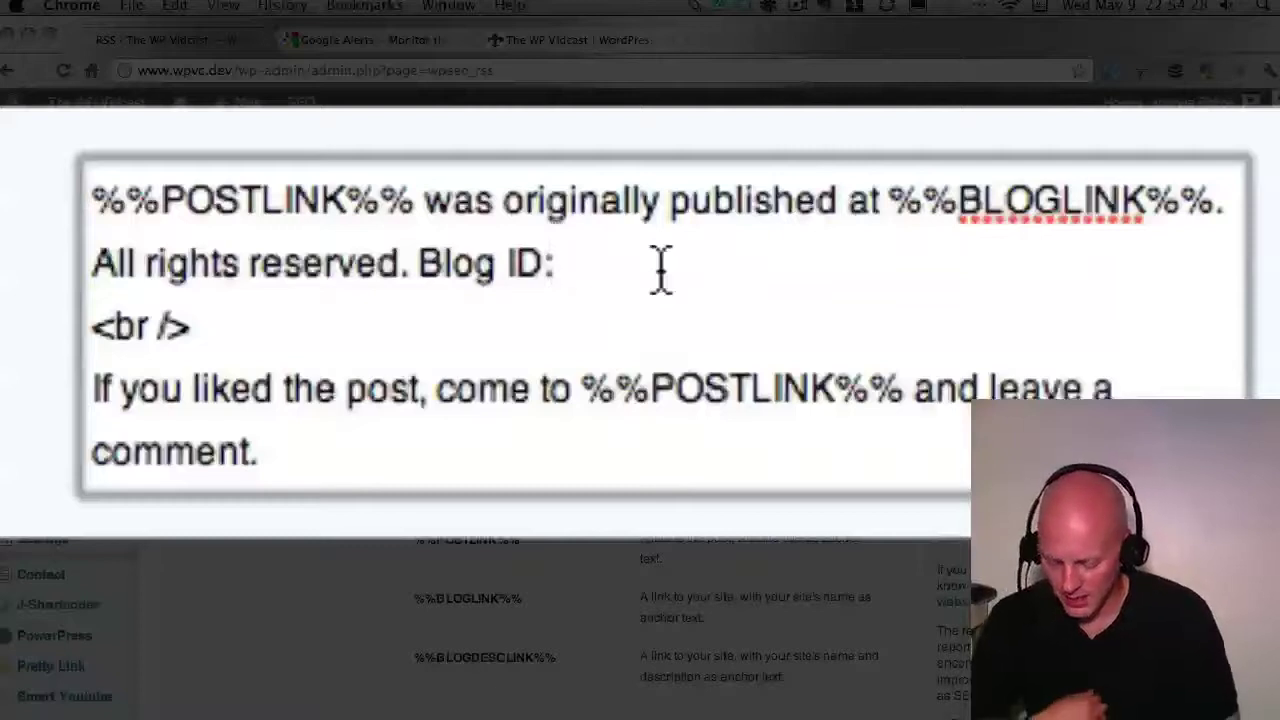
type("fjfrj58frjeiej")
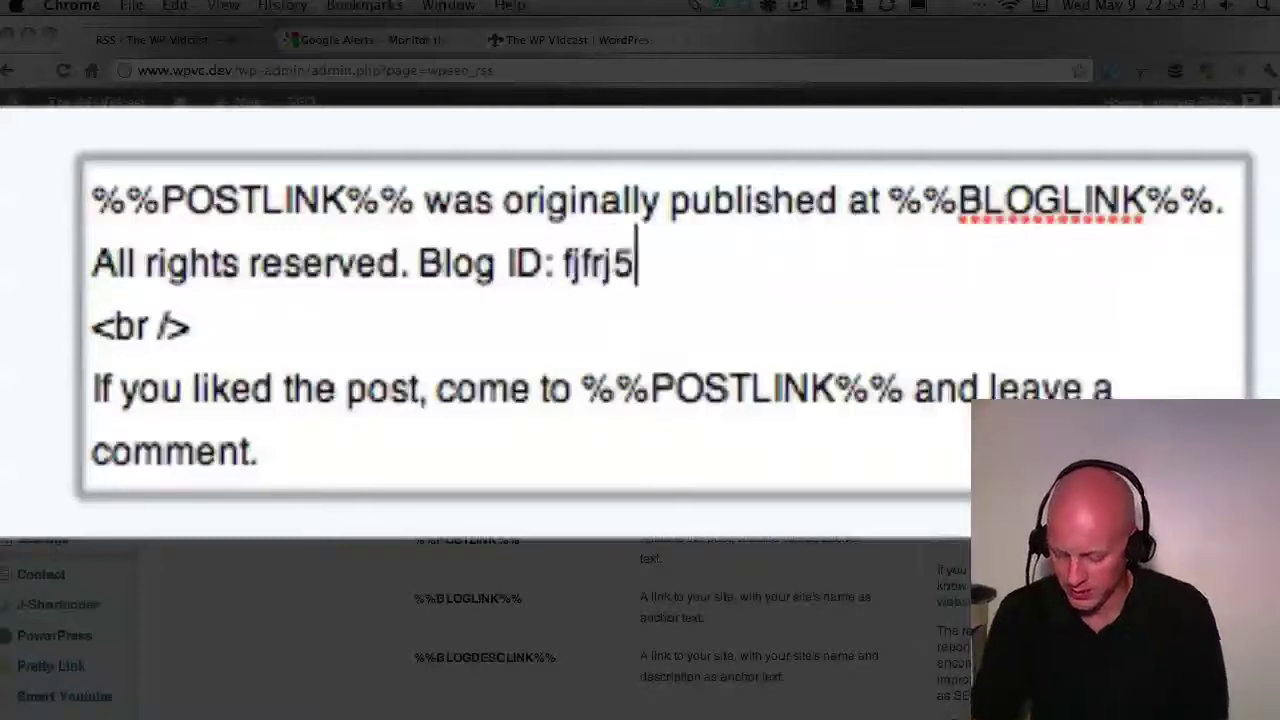
key("Left")
key("Left")
key("Left")
key("Left")
key("Left")
key("Left")
key("Left")
key("Left")
key("Left")
key("Left")
key("Left")
key("Left")
key("Left")
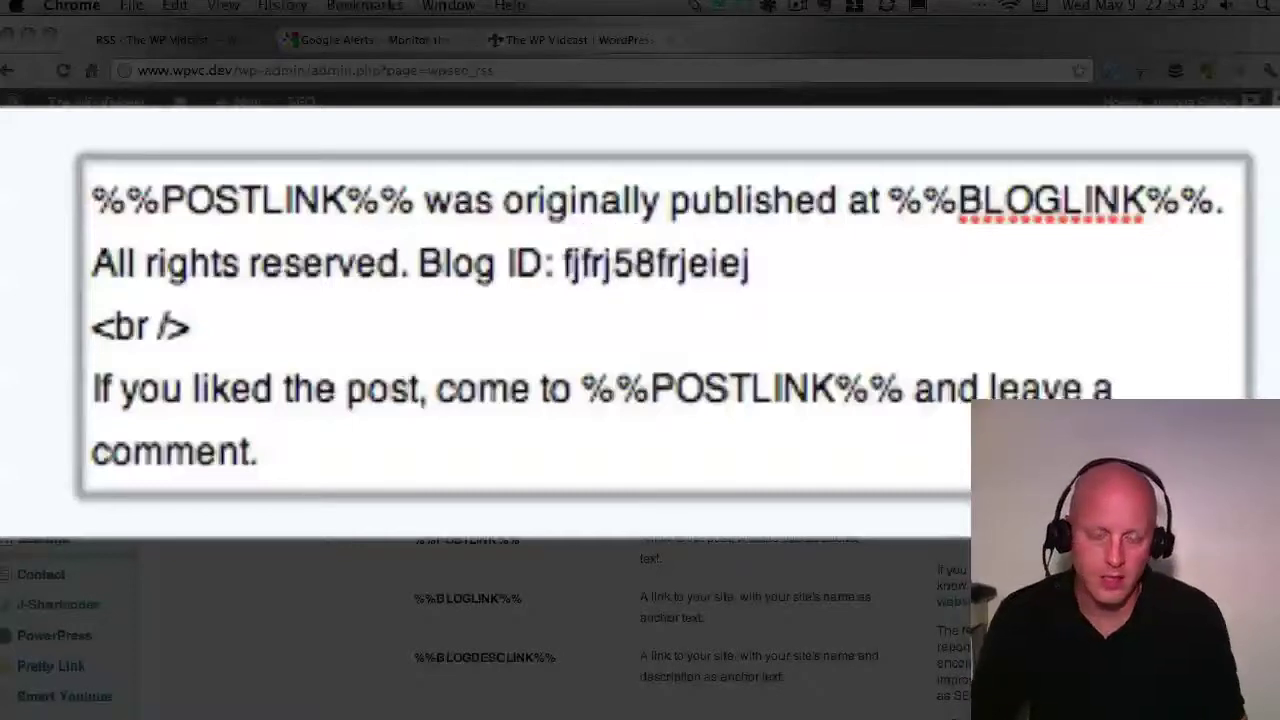
Step: Copy the unique string that follows "Blog ID:" in the after-post content
left_click(670, 318)
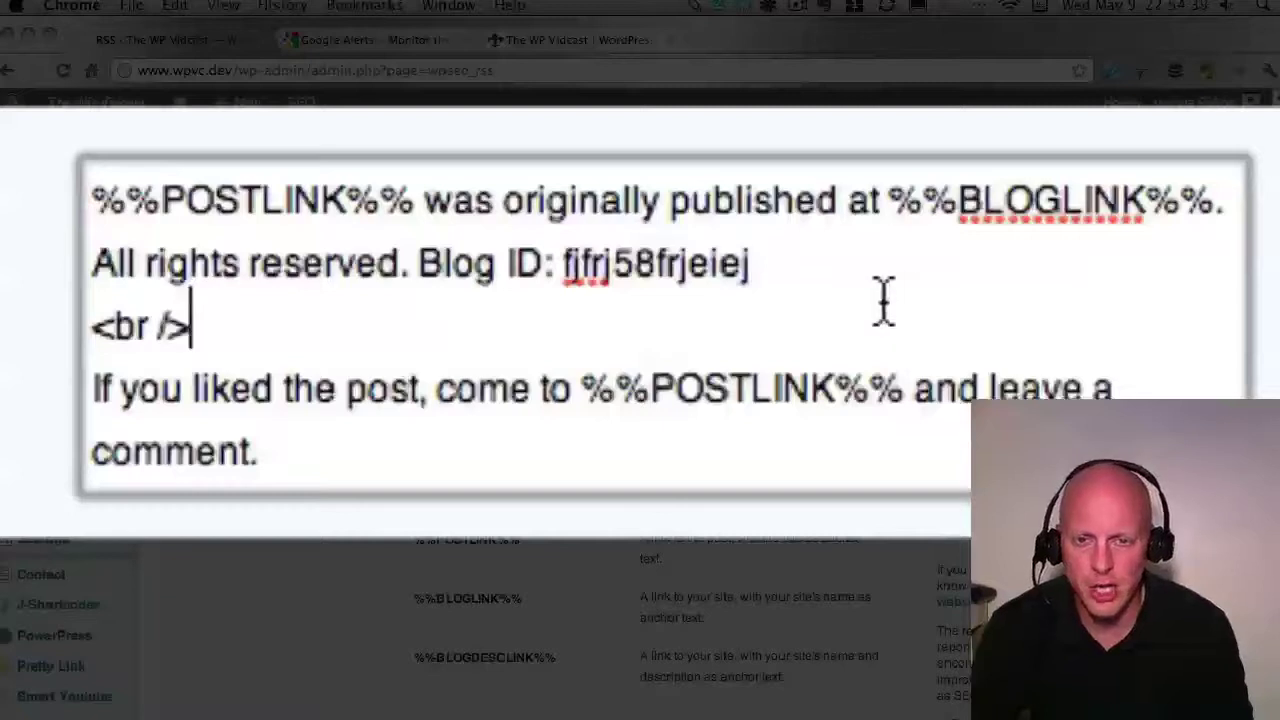
left_click(795, 289)
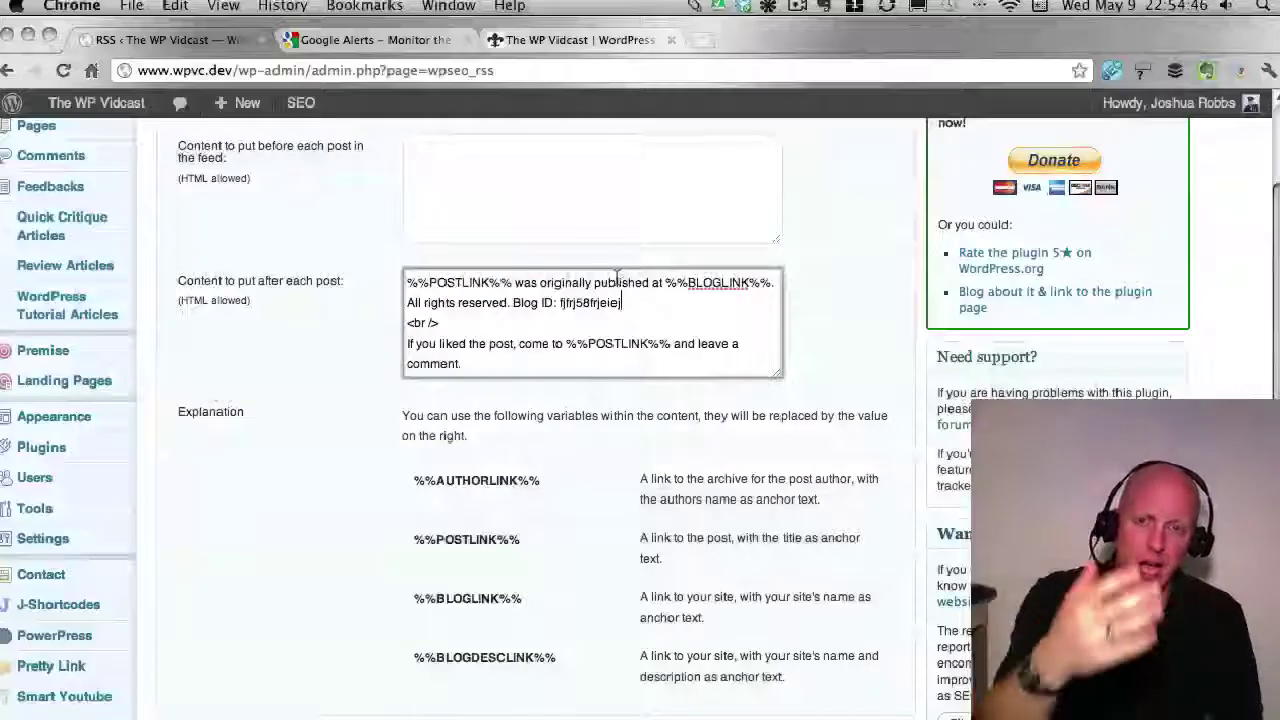
double_click(580, 304)
key("super+c")
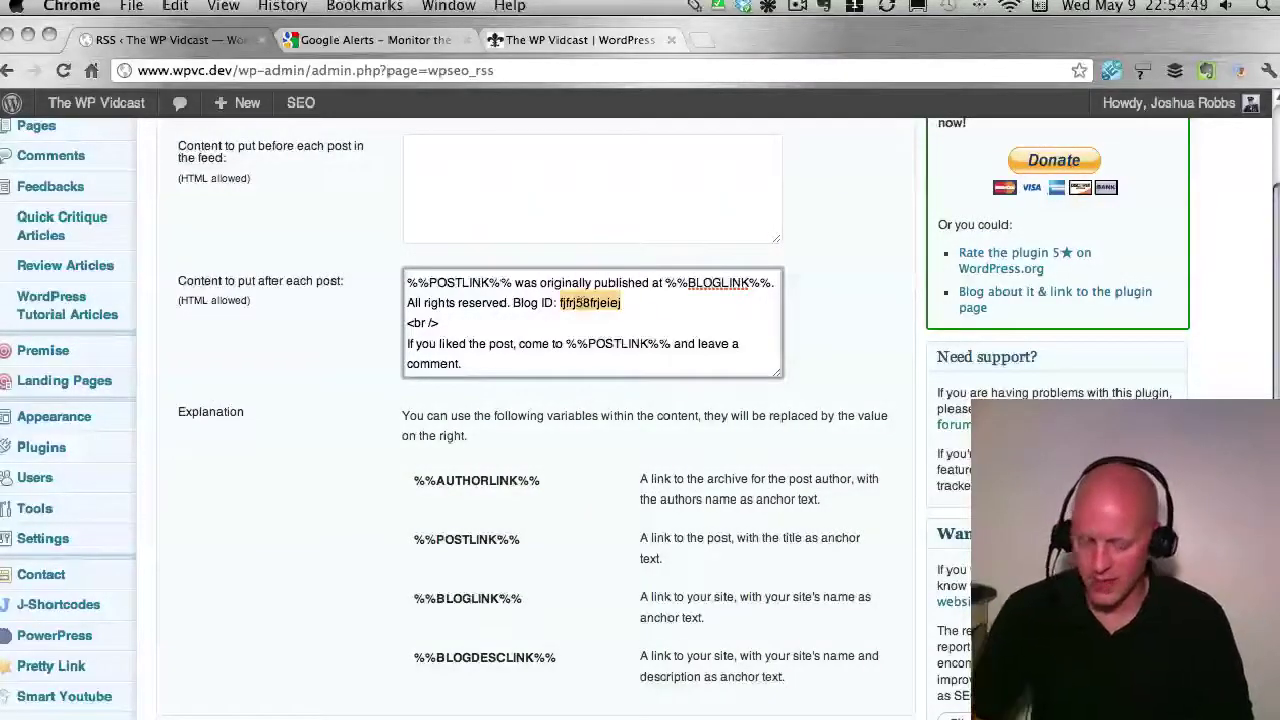
Step: Search Google for the copied blog ID string fjfrj58frjeiej in a new browser tab
key("super+t")
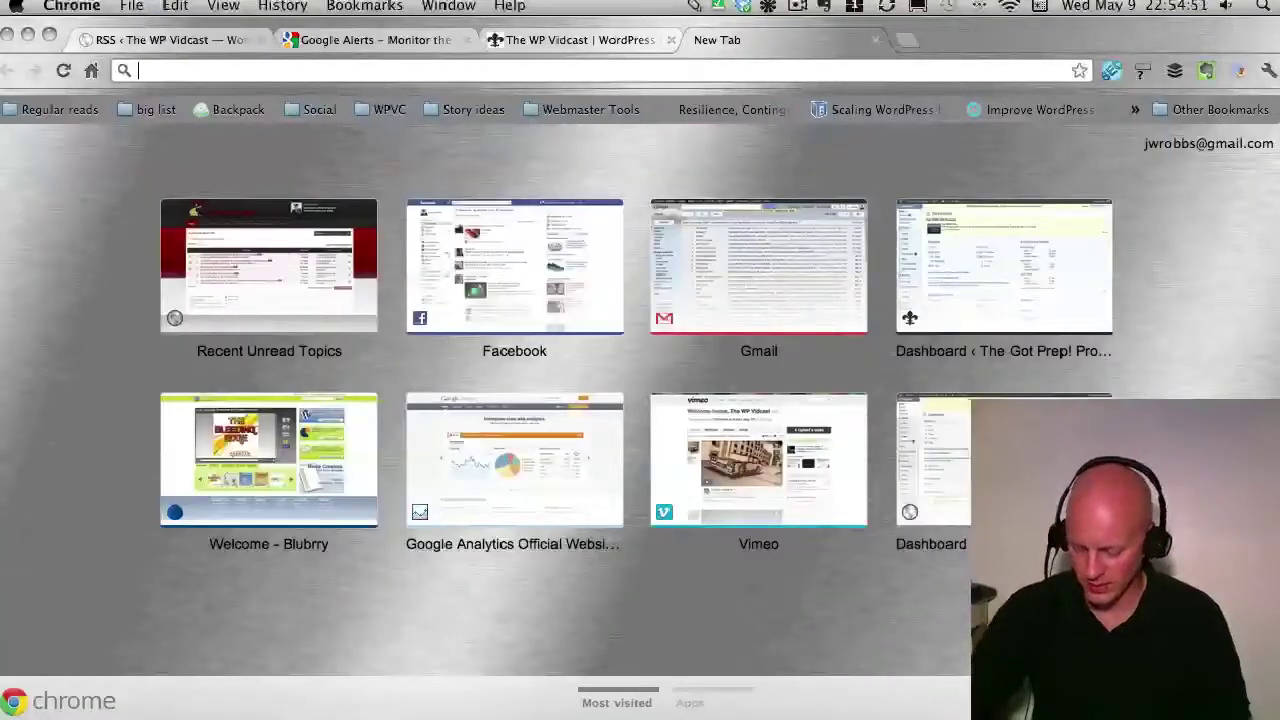
key("super+v")
key("Return")
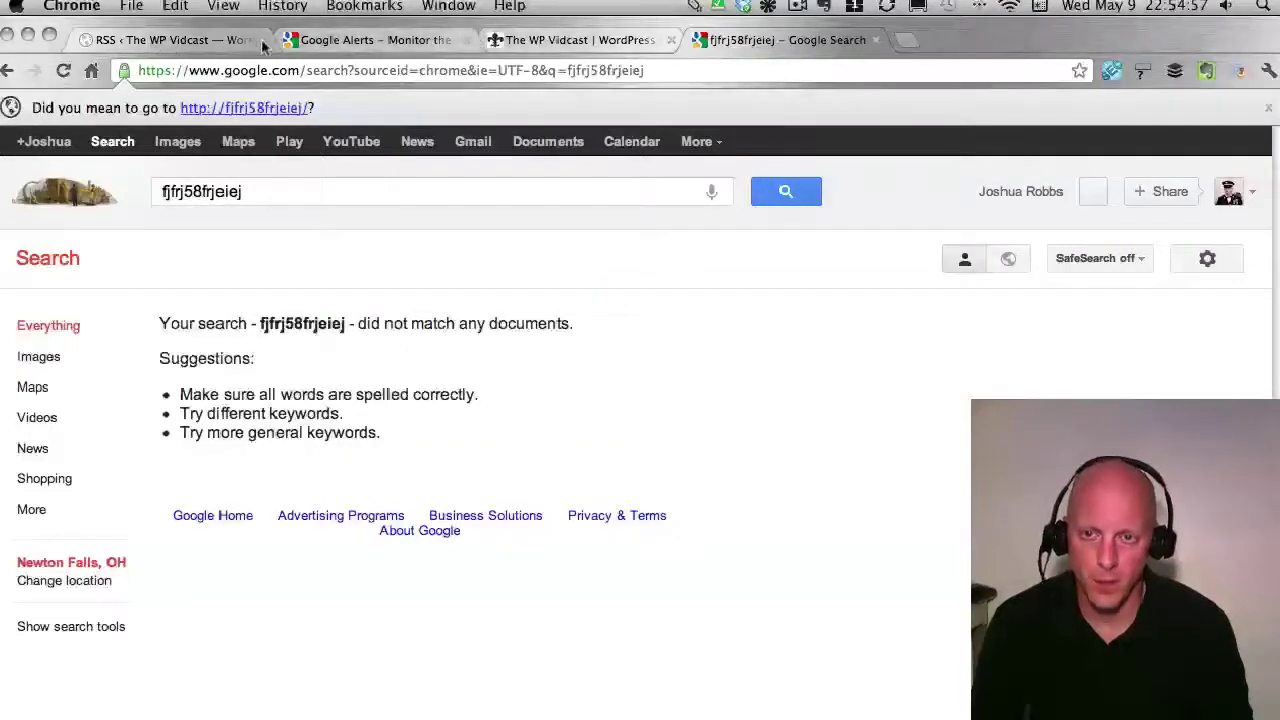
Step: Return to the WordPress SEO plugin's RSS page and save the feed content settings
left_click(110, 40)
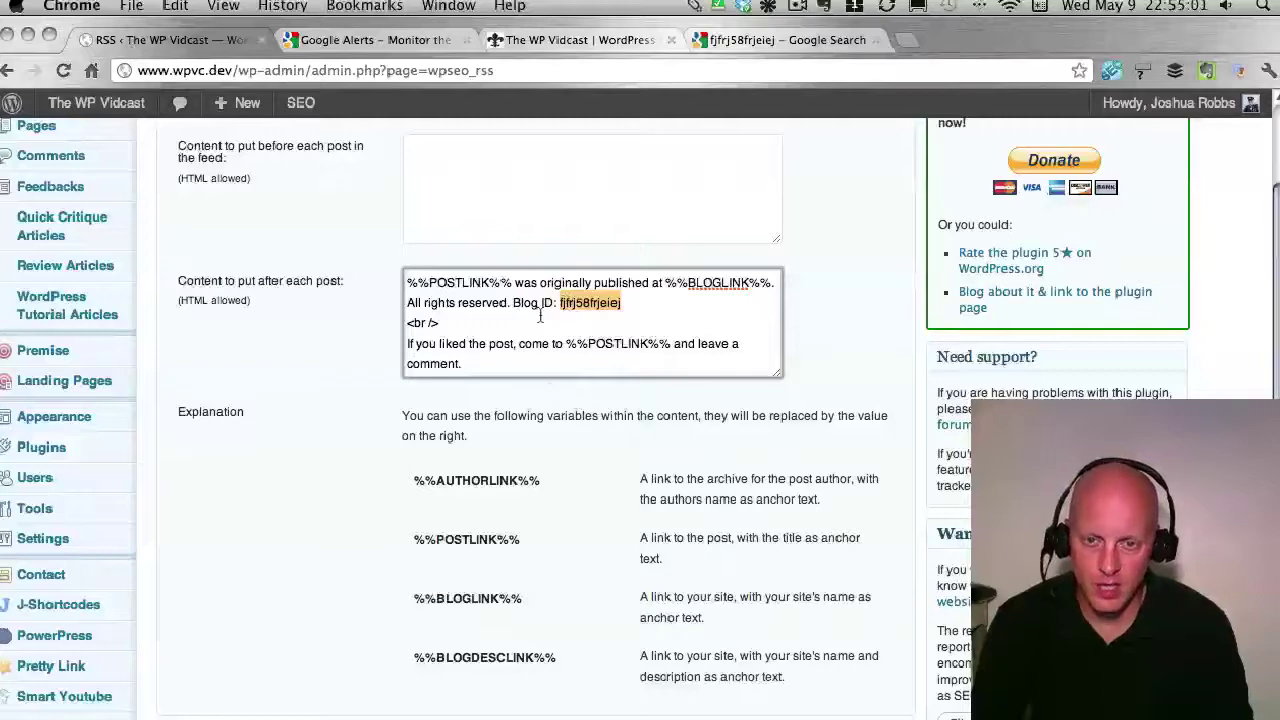
scroll(354, 383, "down", 5)
left_click(193, 292)
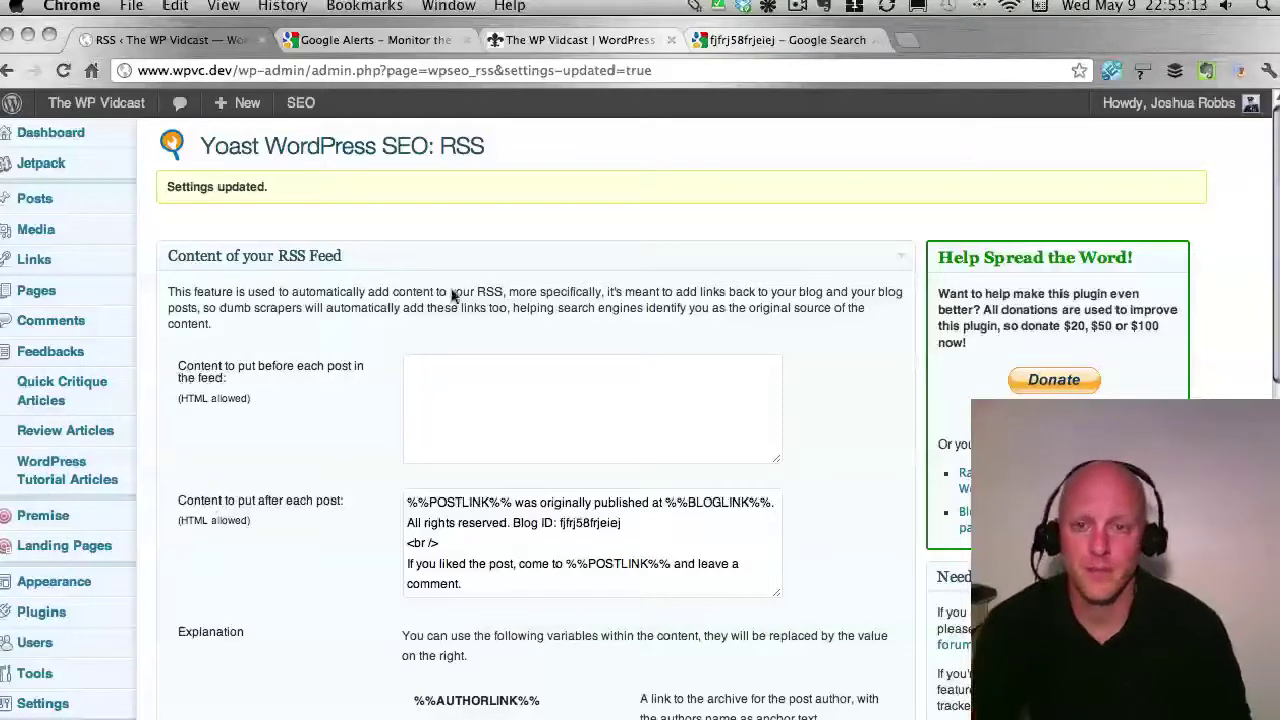
Step: Switch to Google Alerts and enter fjfrj58frjeiej as the alert's search query
left_click(365, 40)
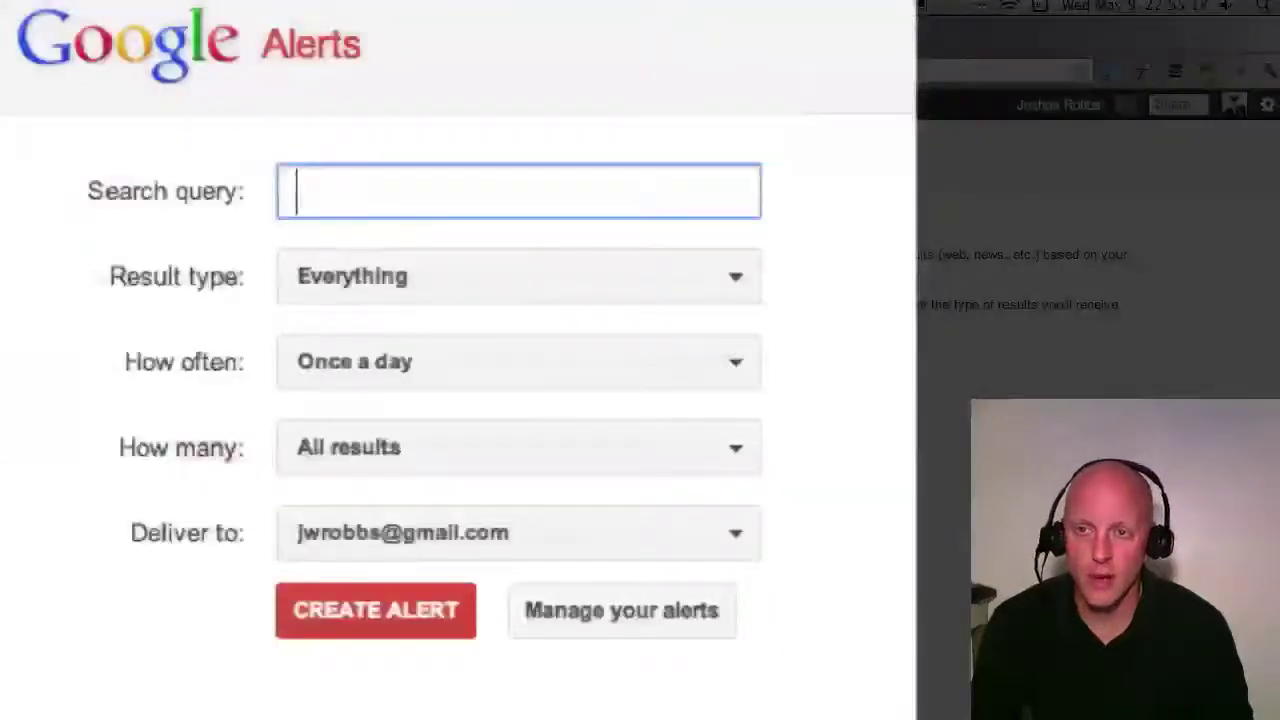
left_click(333, 205)
type("fifri58frieiei")
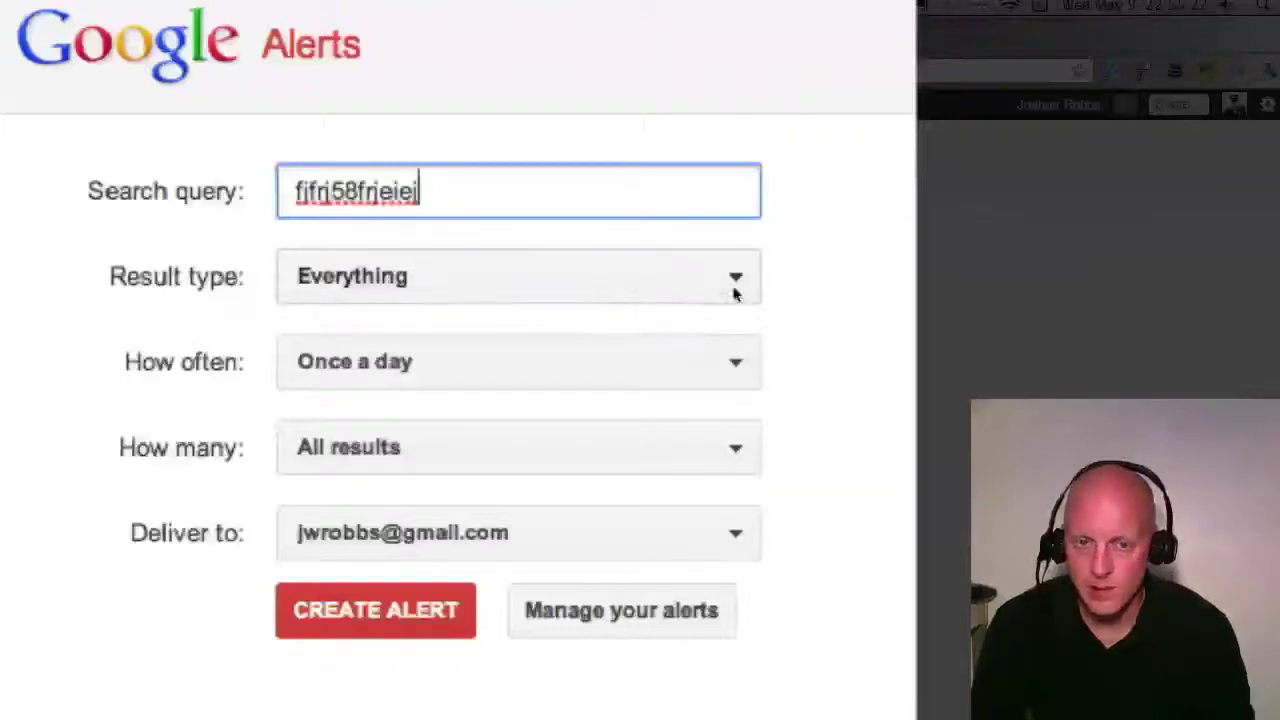
Step: Create the alert with result type Everything, frequency Once a day and volume All results
left_click(342, 302)
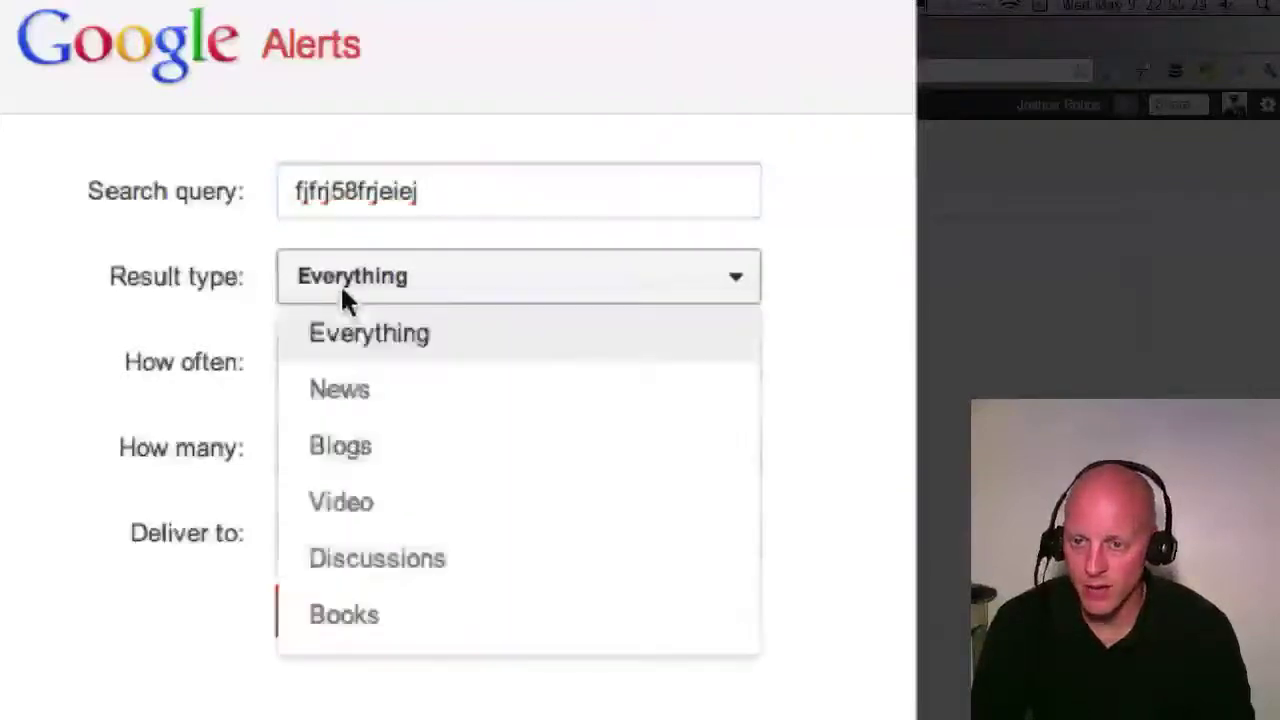
left_click(340, 283)
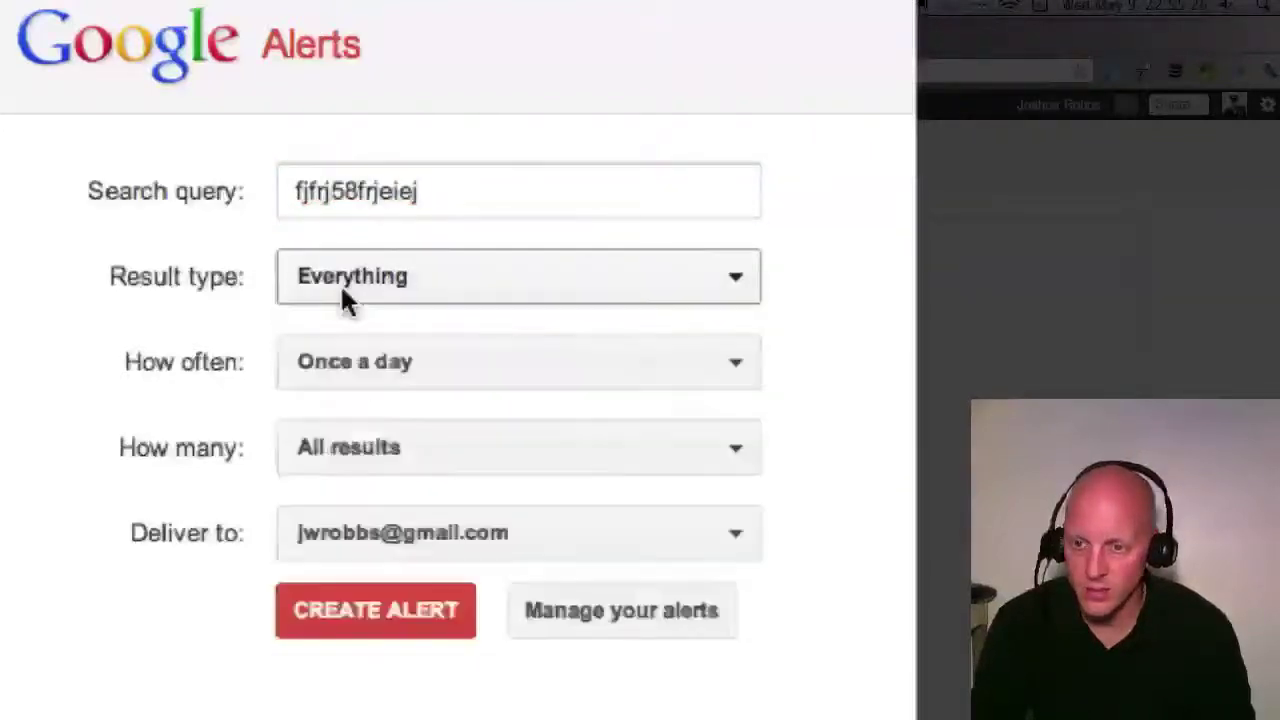
left_click(342, 372)
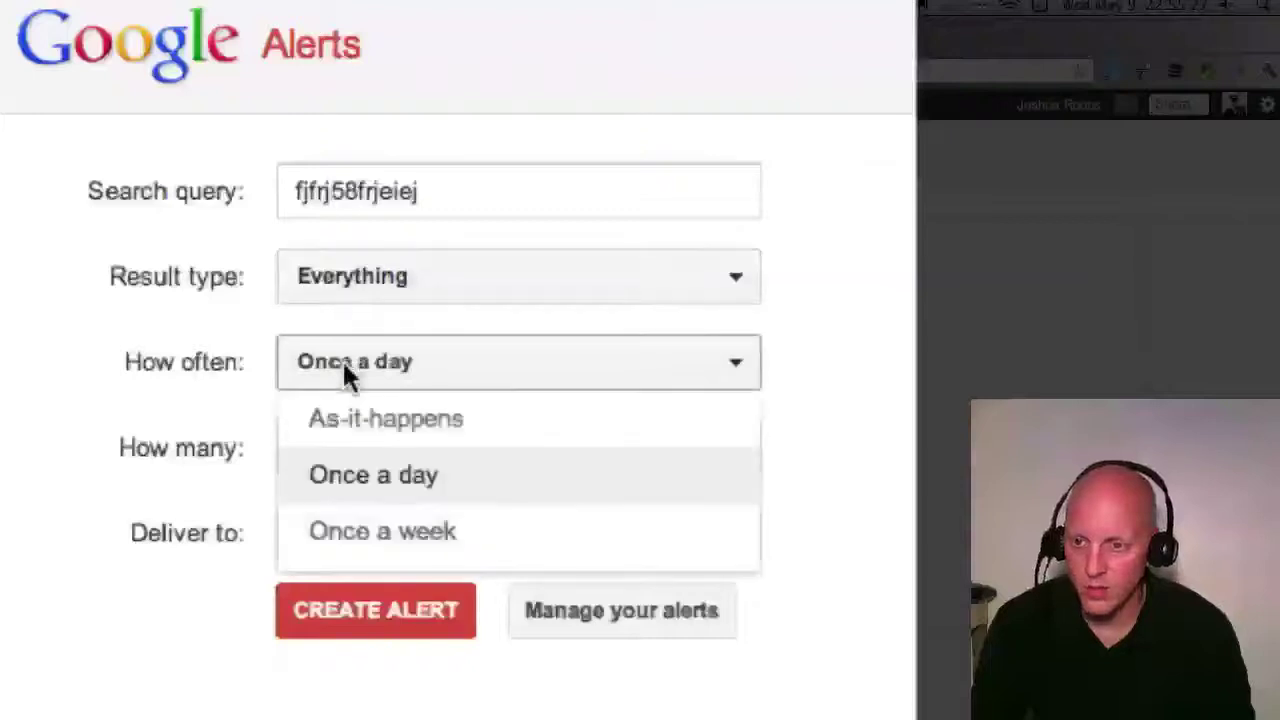
left_click(408, 477)
left_click(403, 460)
left_click(403, 462)
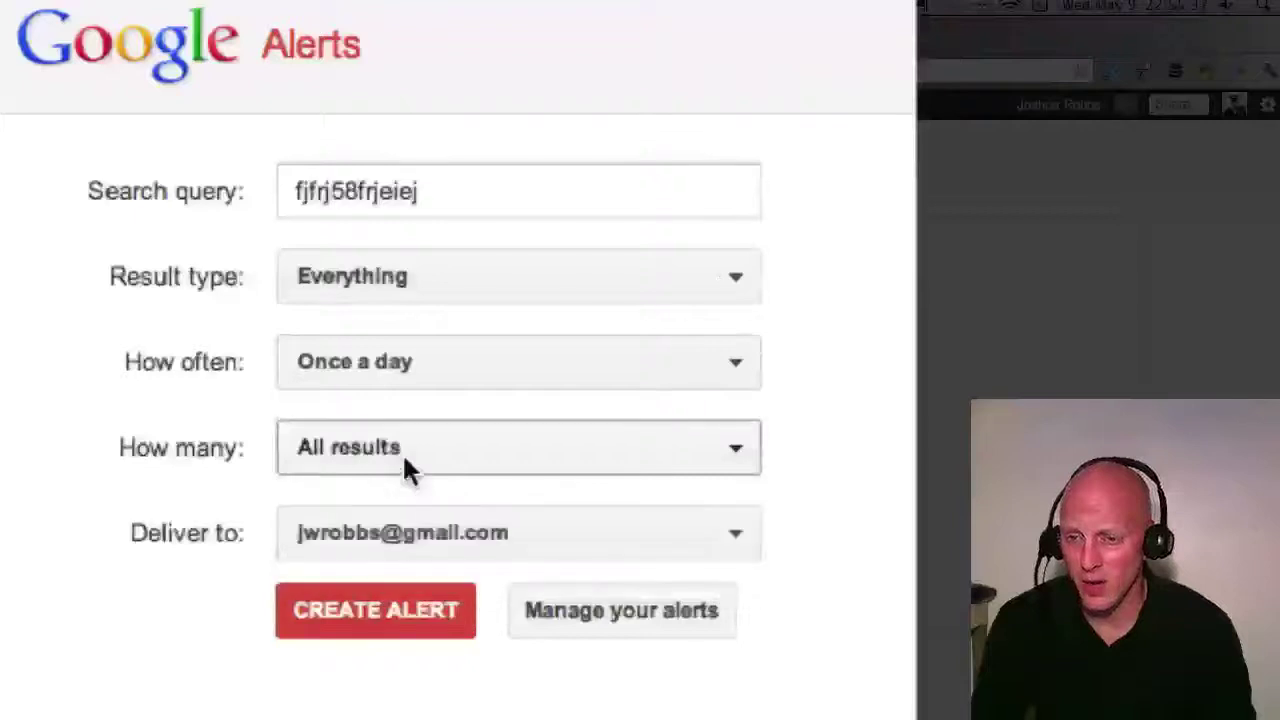
left_click(389, 612)
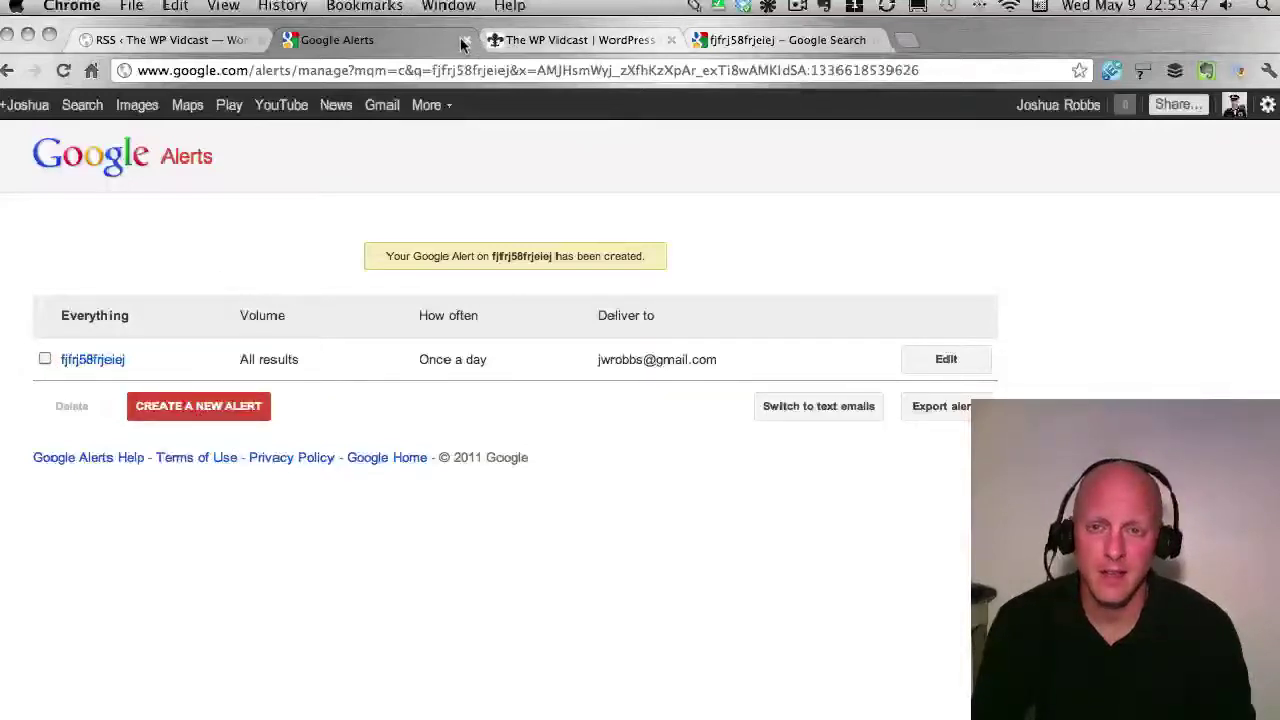
Step: Compare the Blog ID in the RSS after-post content with the query of the new Google Alert
left_click(148, 40)
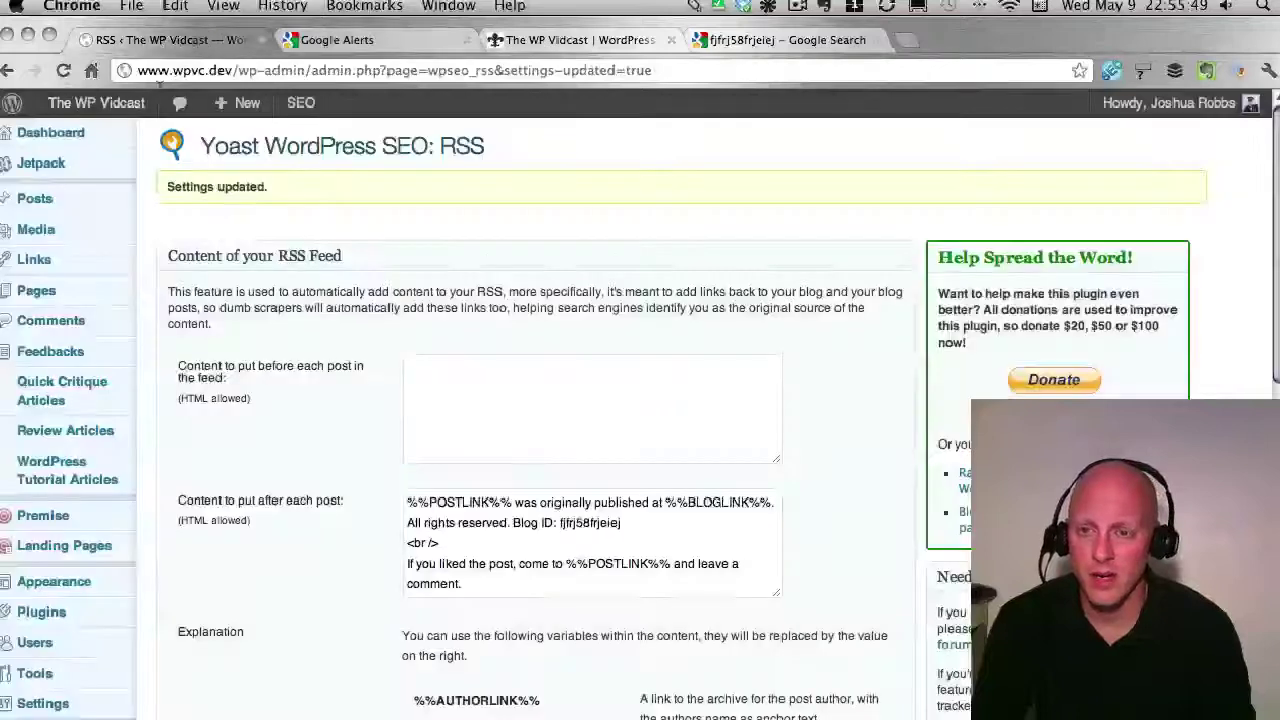
scroll(252, 412, "down", 1)
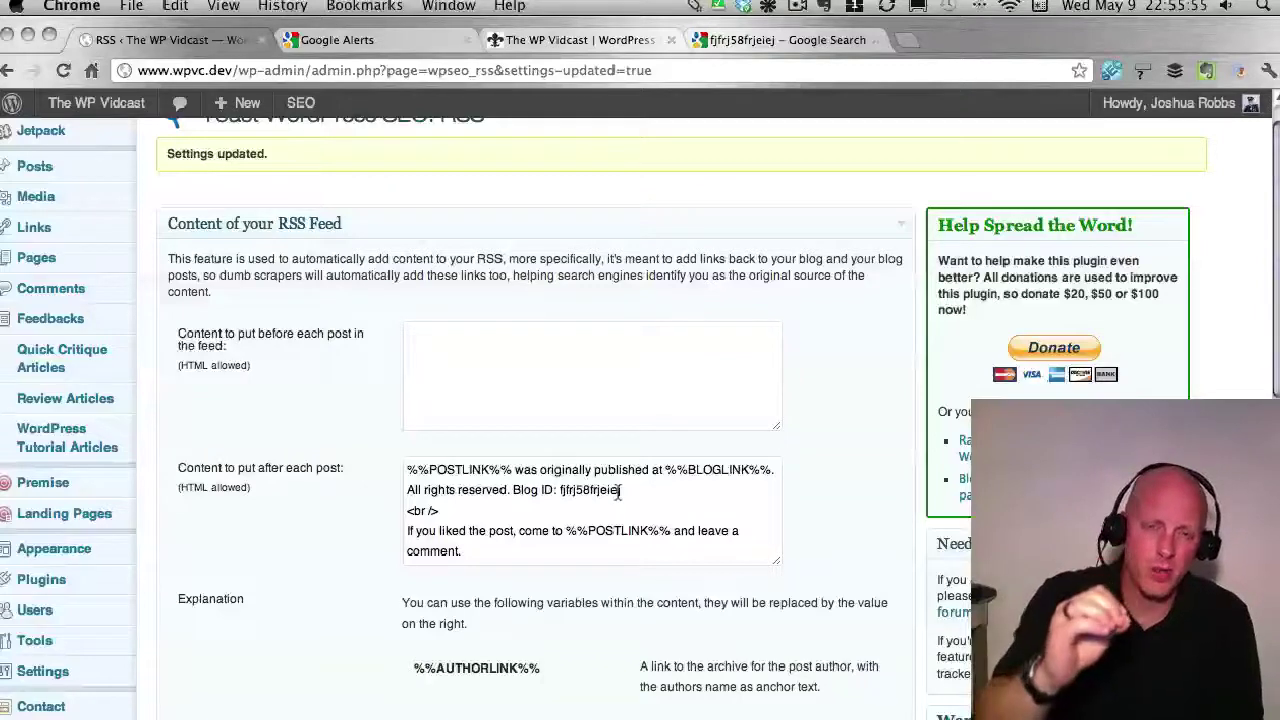
left_click(338, 42)
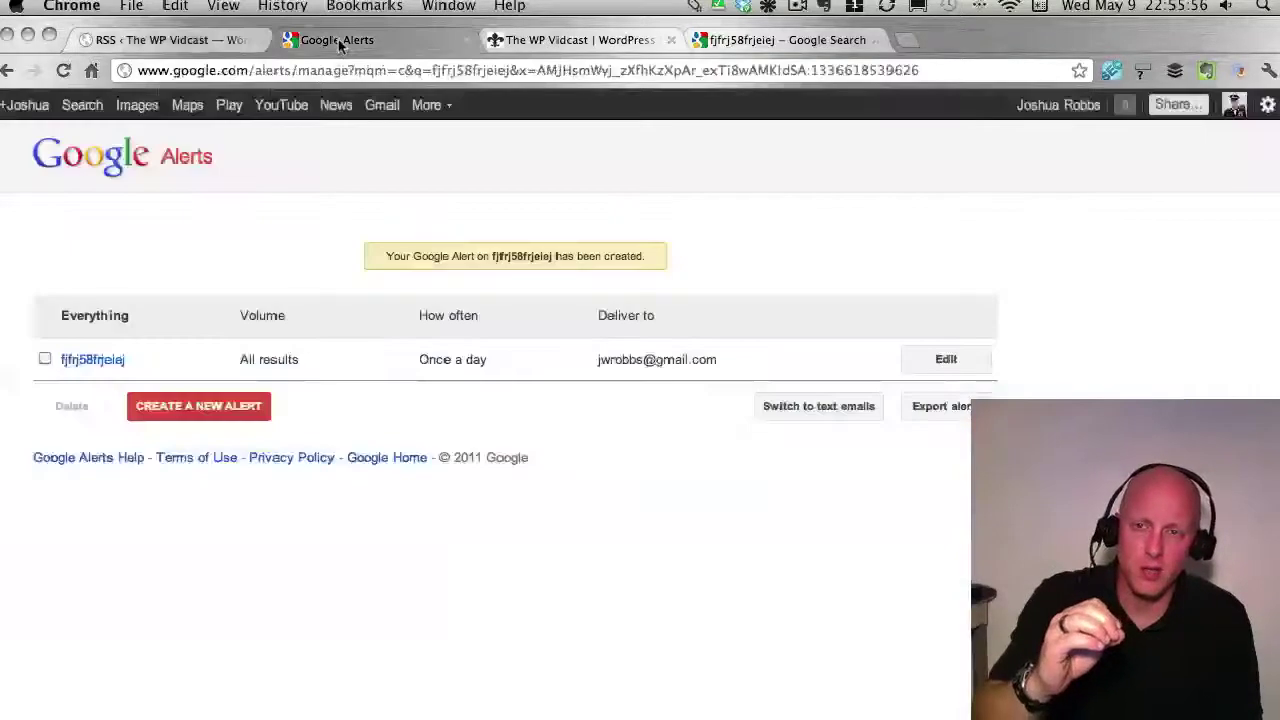
left_click(167, 40)
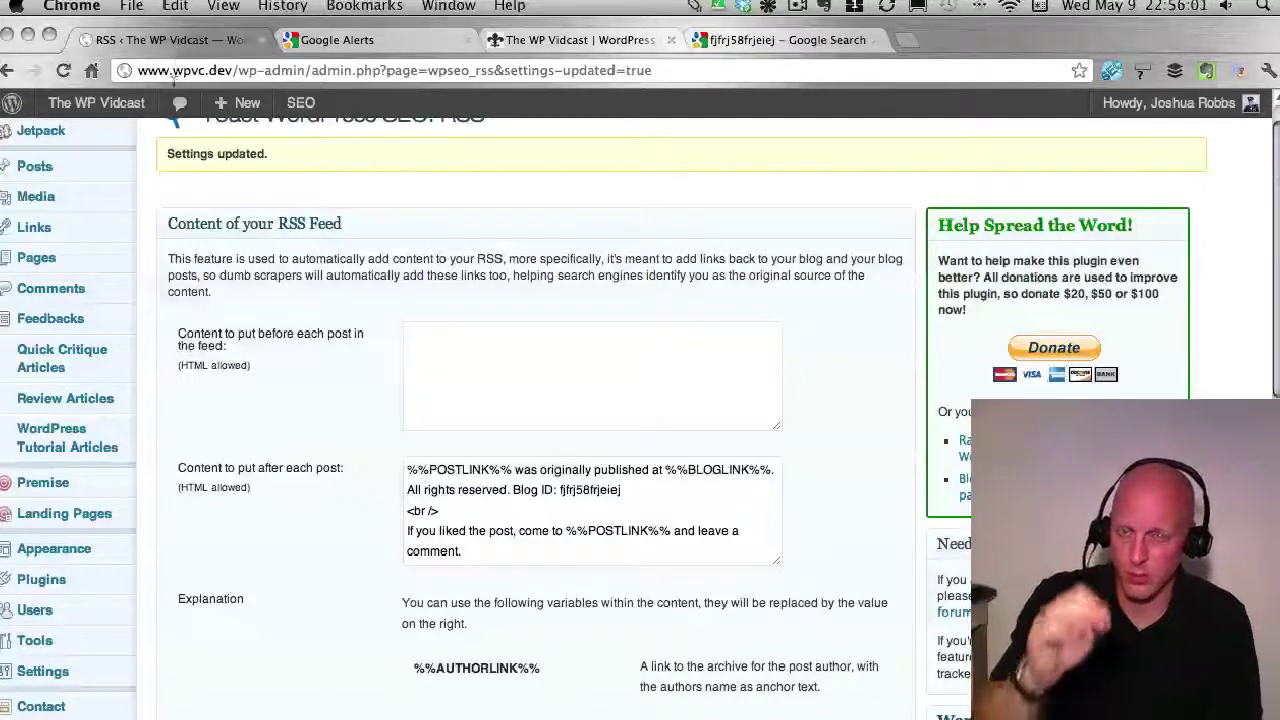
left_click(345, 45)
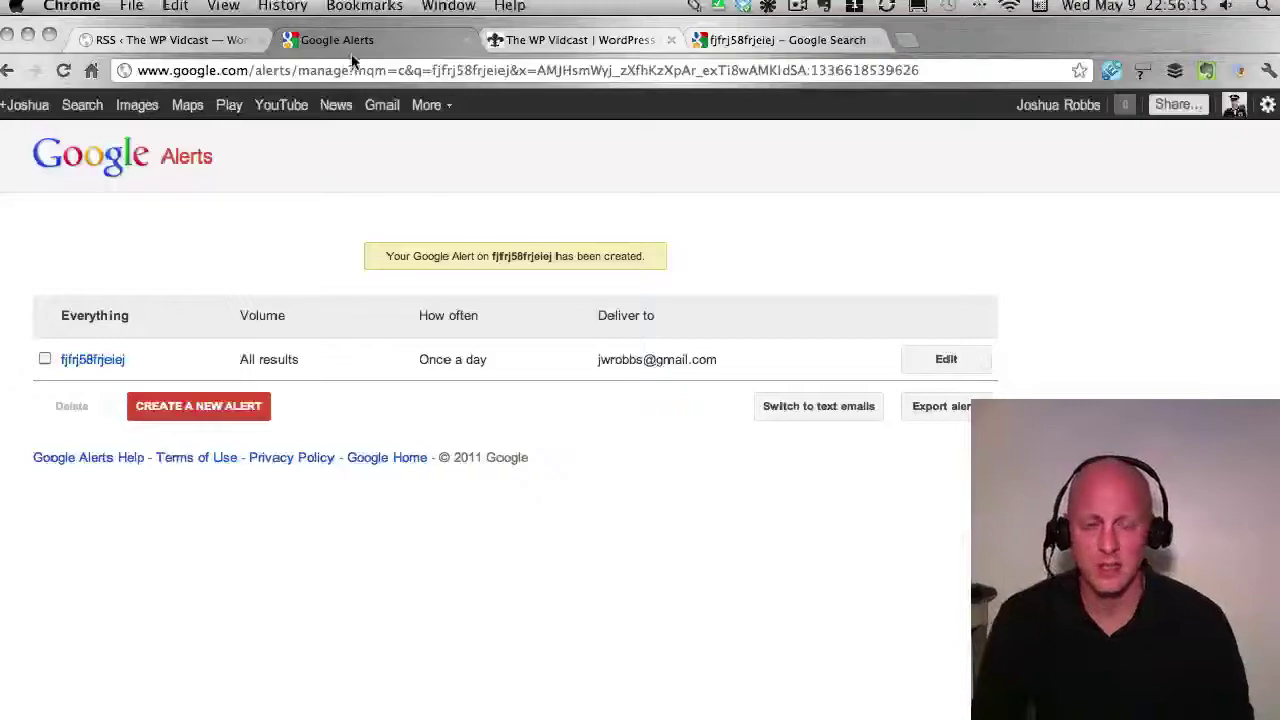
Step: Look through the WP Vidcast home page from the latest posts to the footer, and return to the RSS settings
left_click(555, 42)
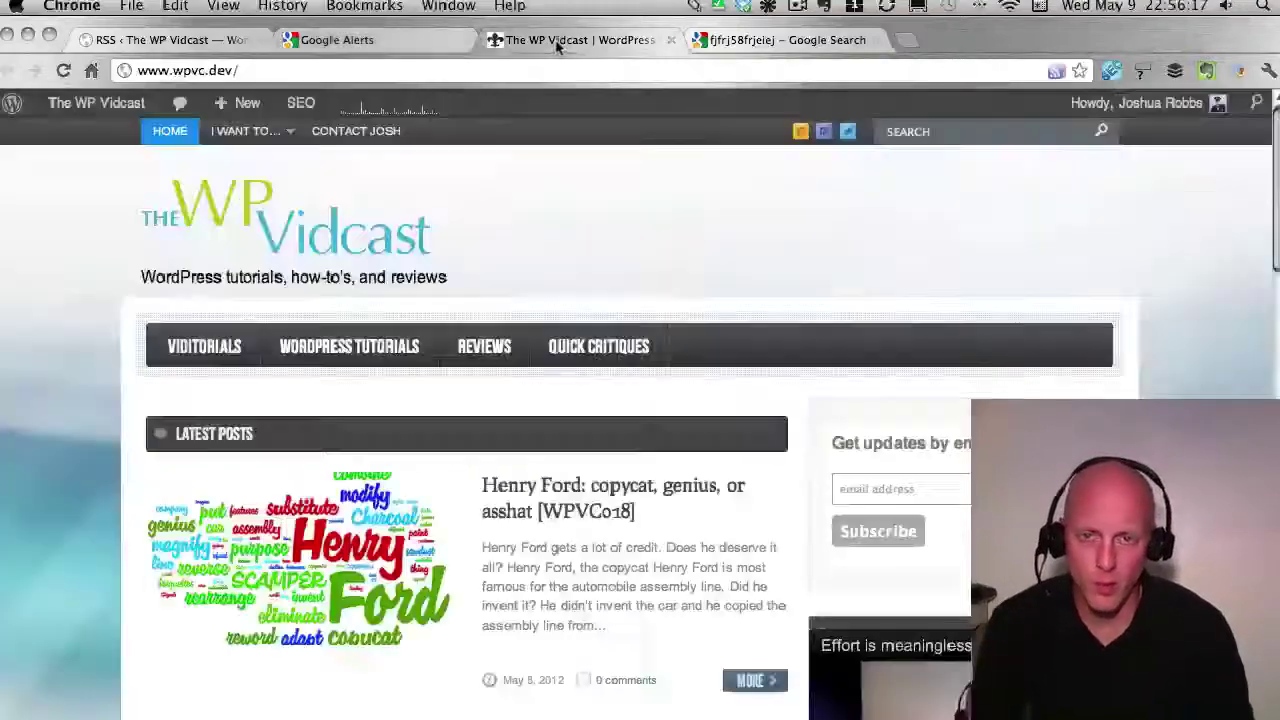
scroll(35, 377, "down", 3)
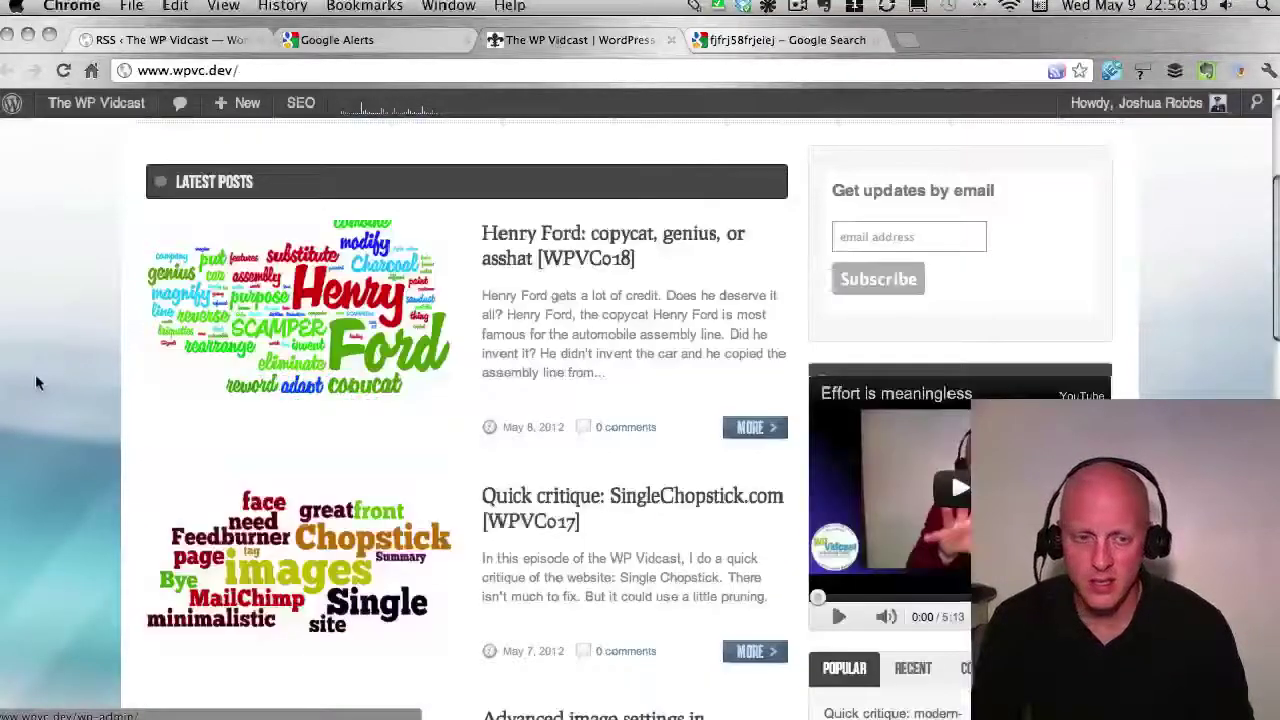
scroll(35, 383, "down", 15)
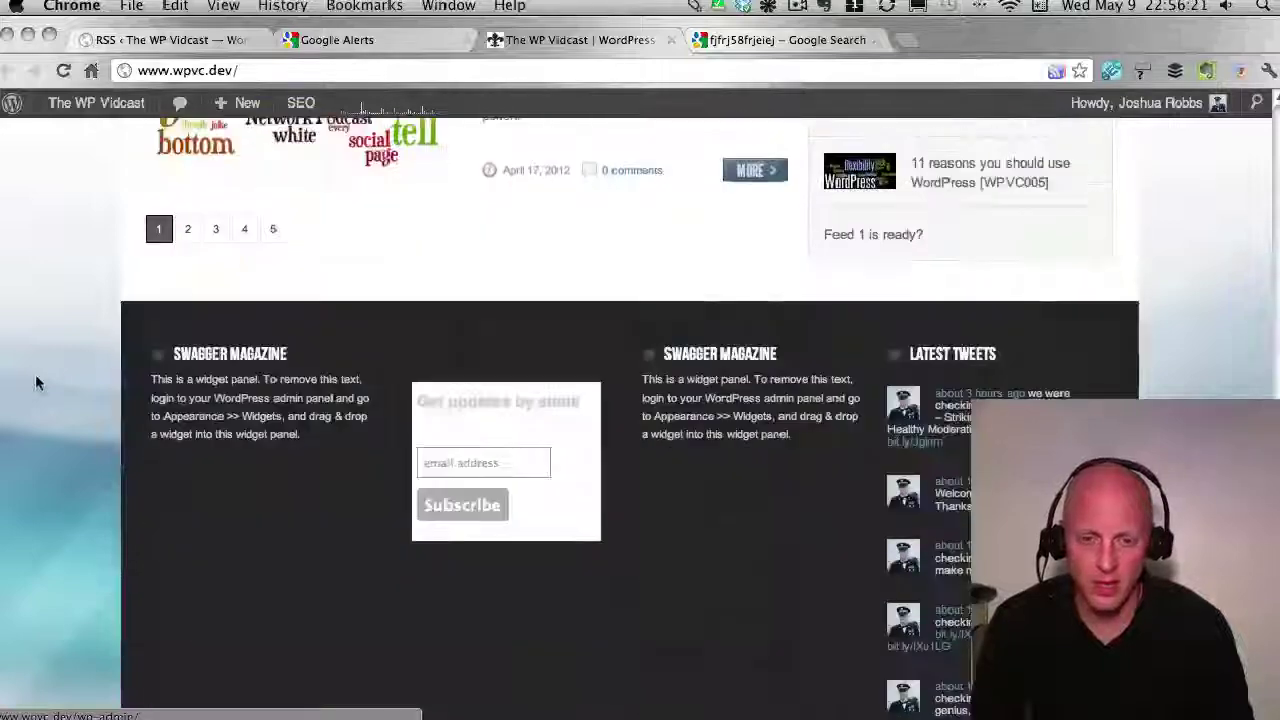
scroll(35, 383, "down", 1)
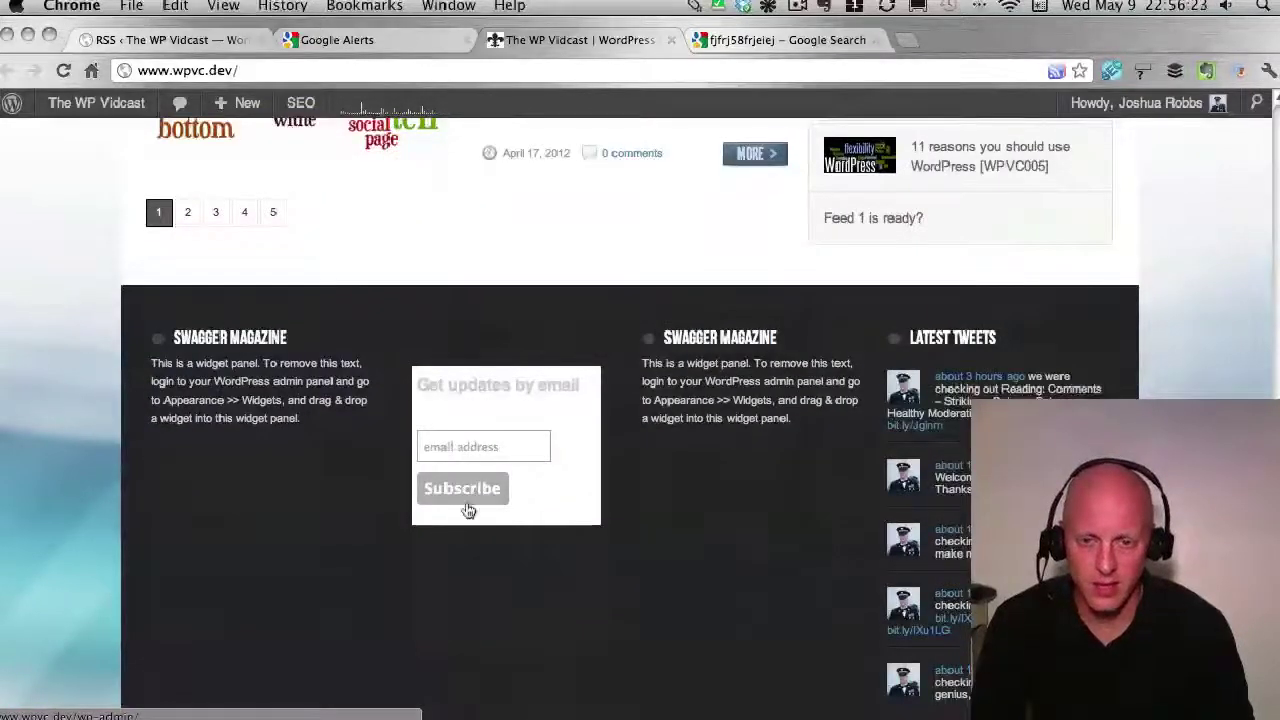
scroll(466, 523, "up", 10)
scroll(463, 523, "up", 6)
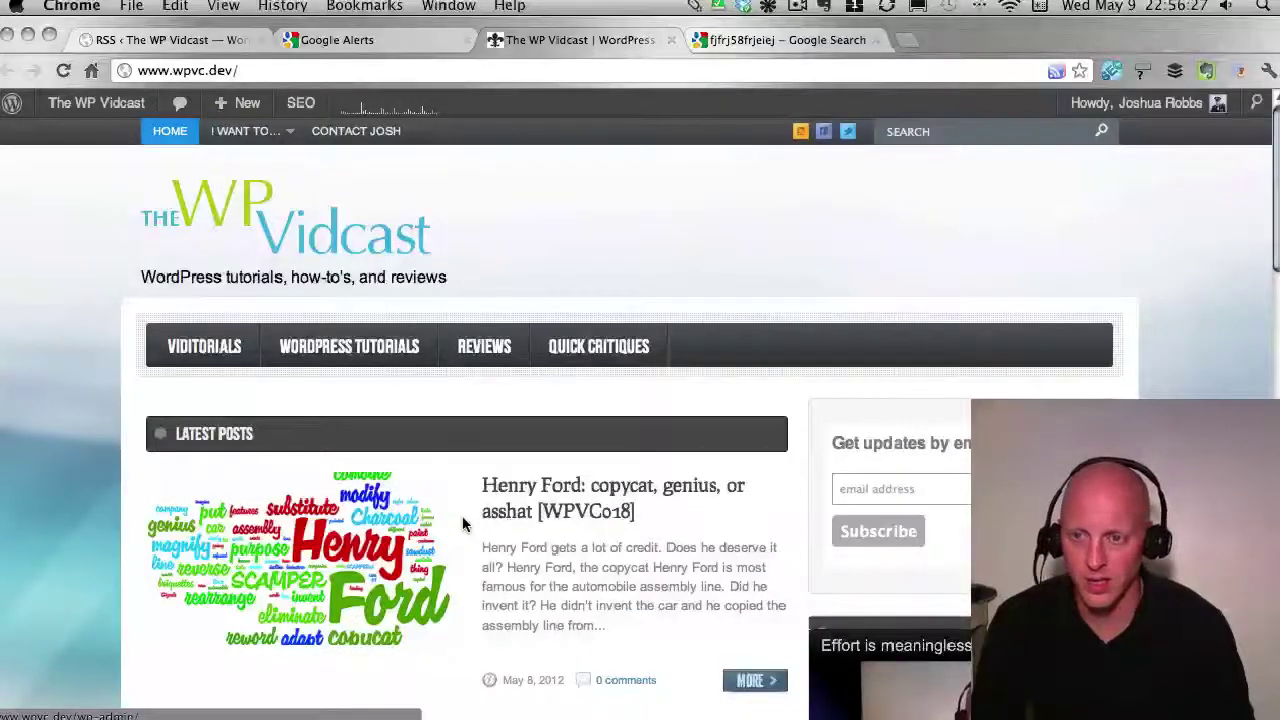
left_click(218, 42)
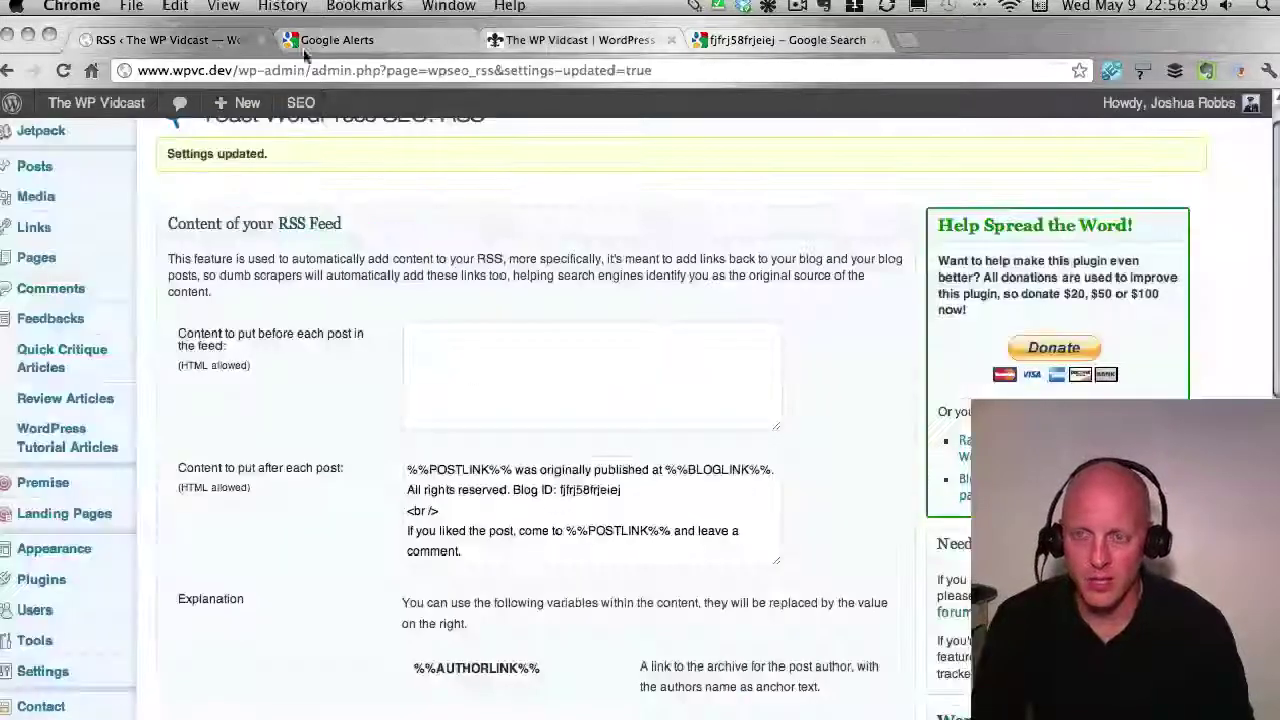